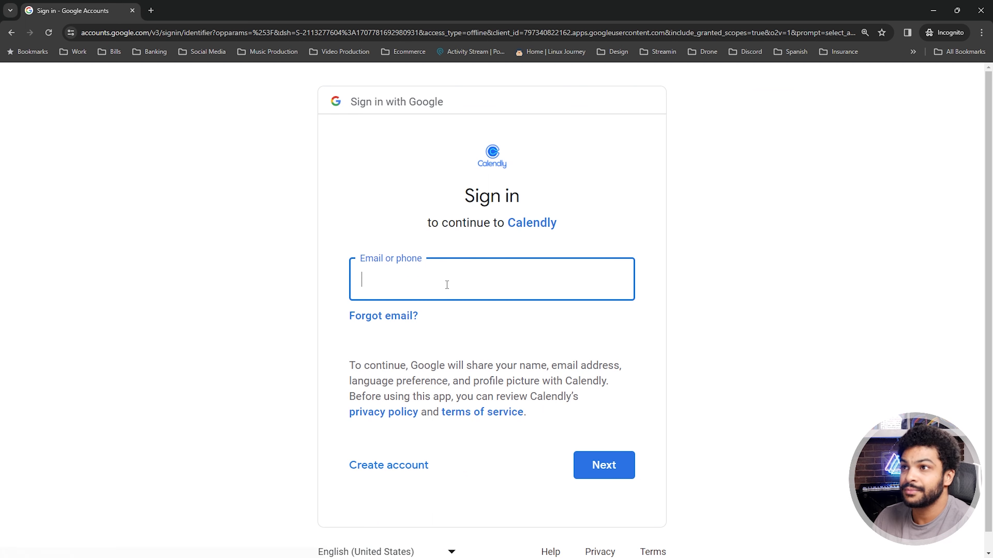
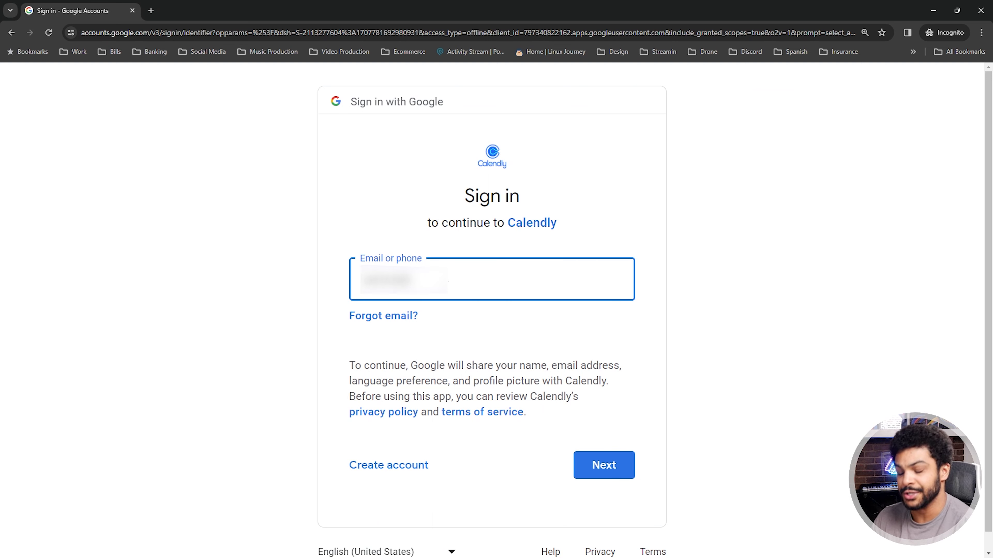
Sign in to Calendly with the Google account's e-mail and password, and allow calendar access
click(583, 467)
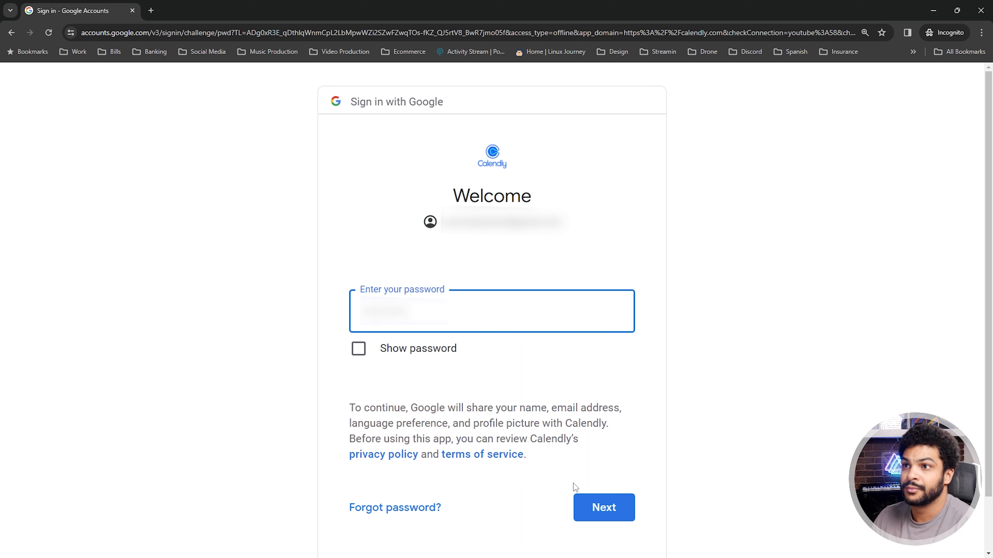
click(602, 508)
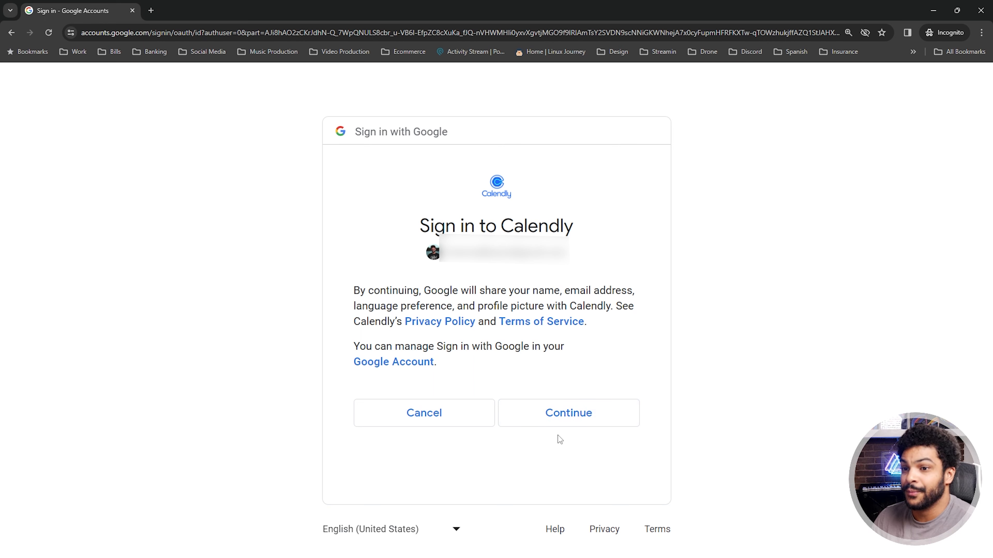
click(565, 421)
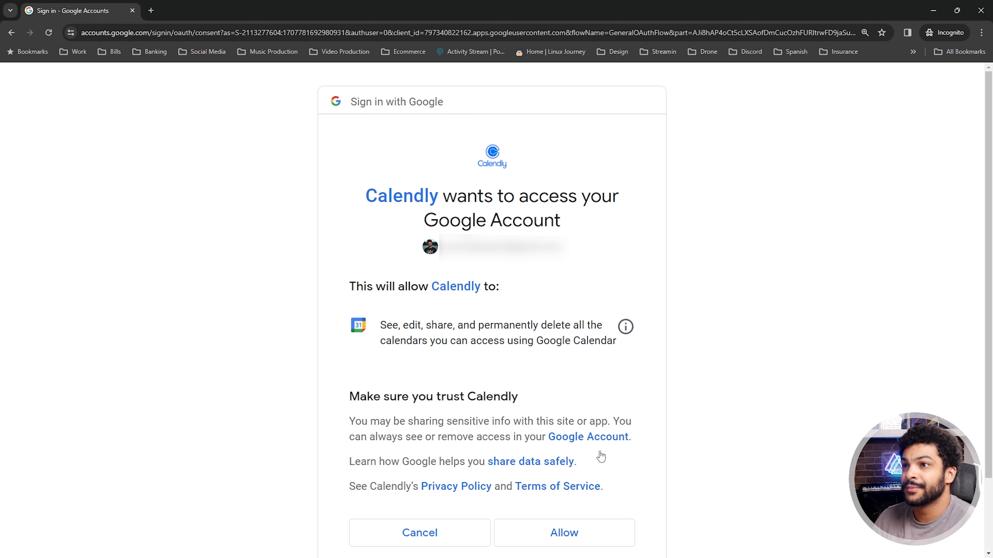
click(581, 539)
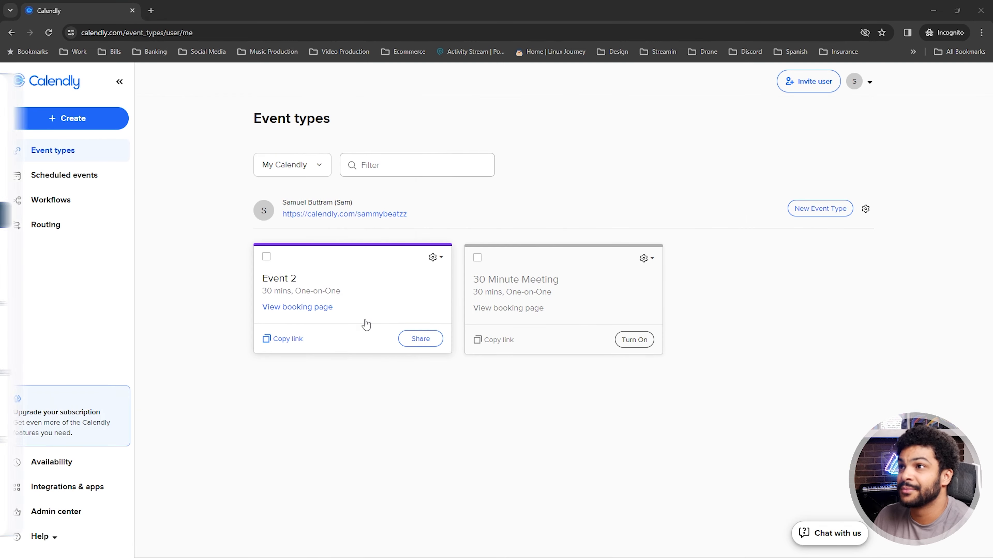
Open Event 2 from the Event types page for editing
click(366, 326)
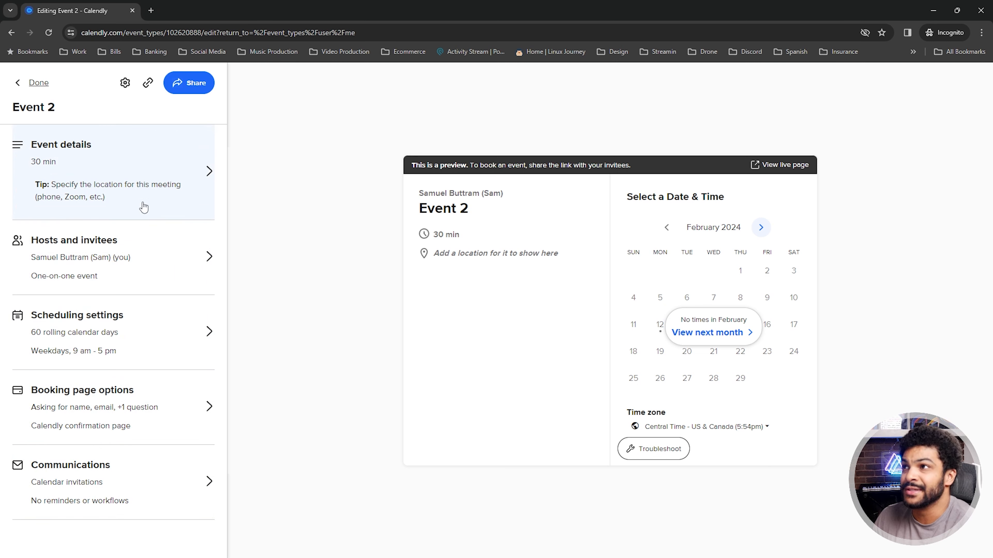
Rename Event 2 to 'Discovery Call', keeping the 30 min duration
click(143, 164)
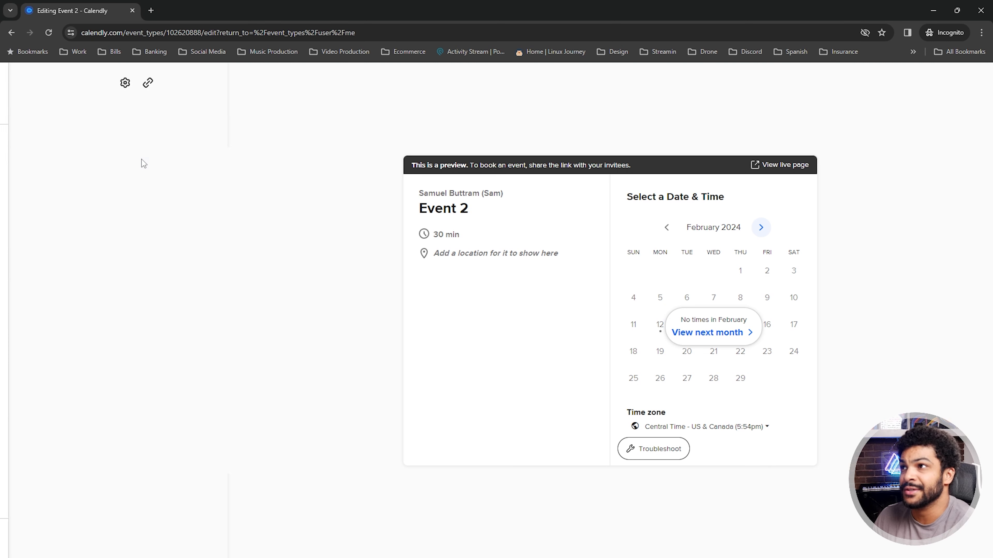
key(ctrl+a)
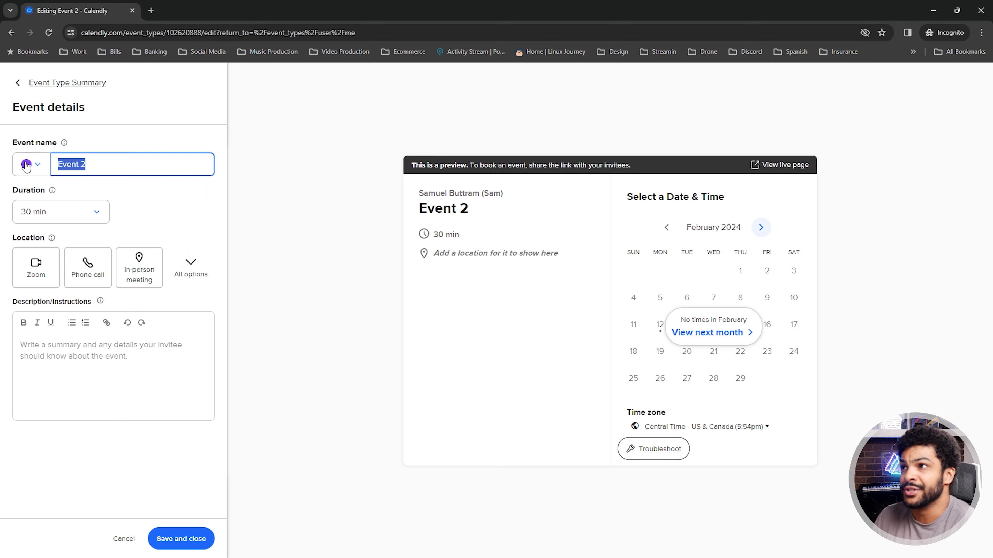
key(BackSpace)
text(D)
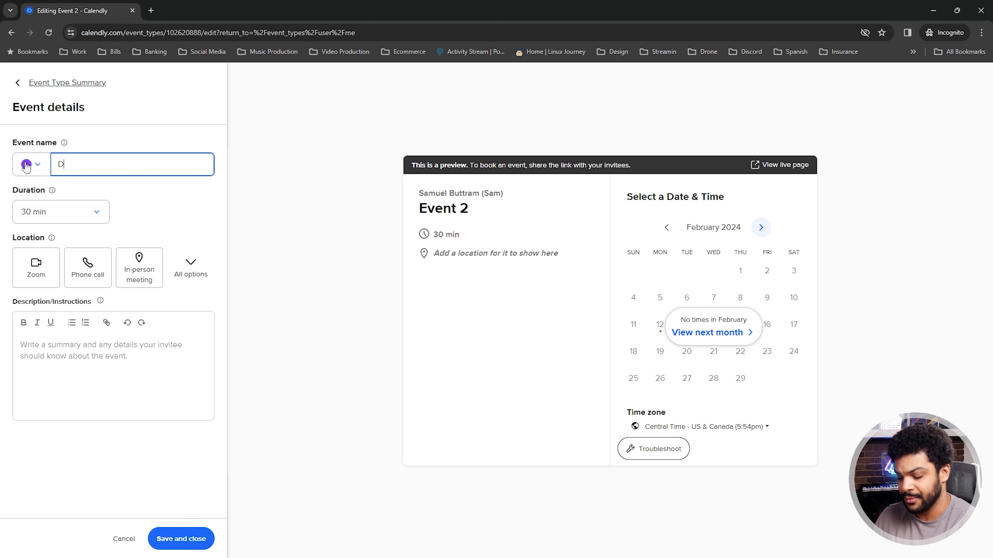
text(iscovery Call)
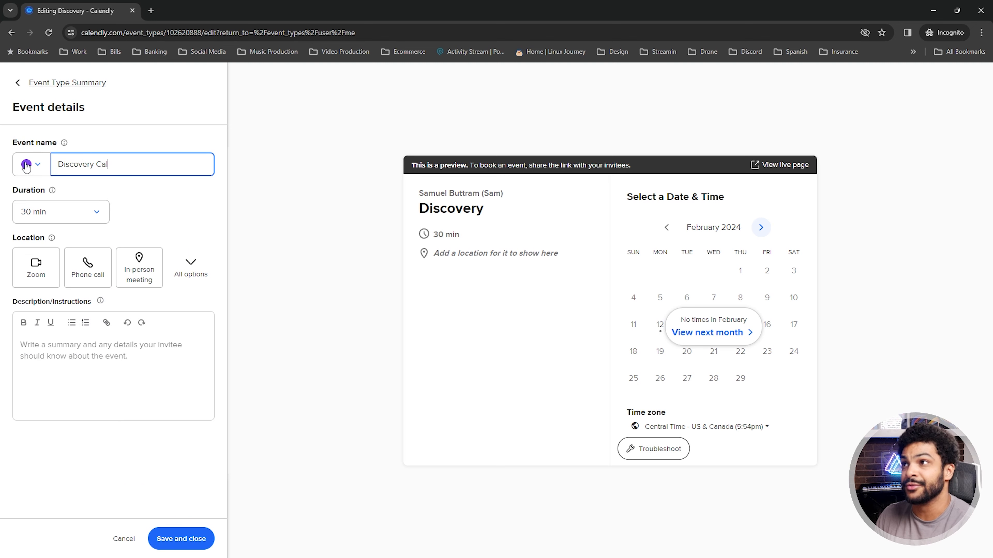
click(96, 214)
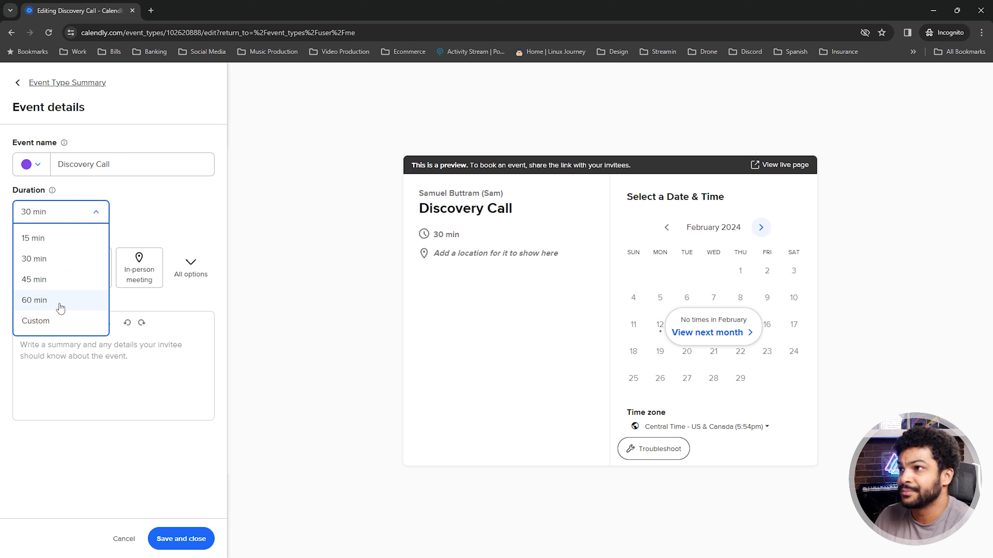
click(39, 259)
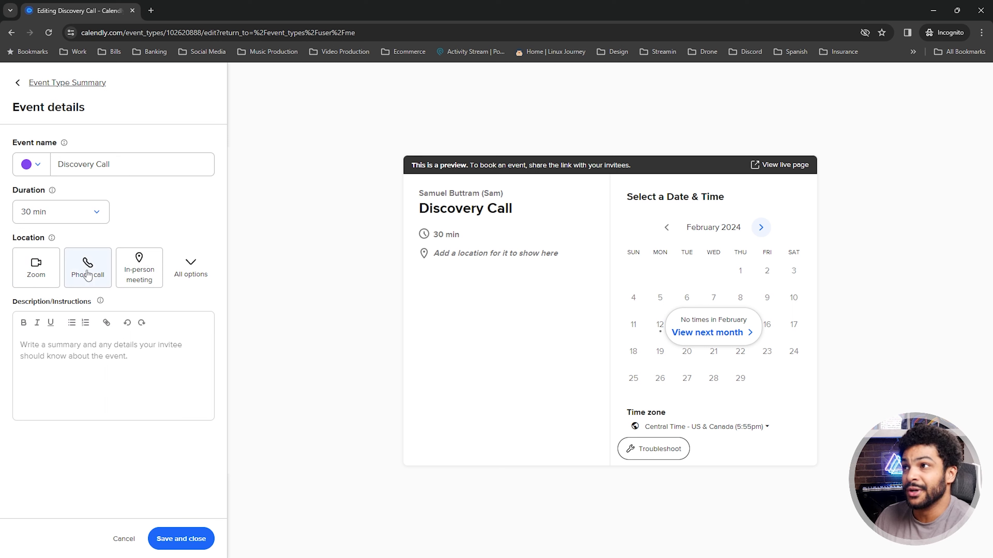
Paste in the short meeting description and save the event details
click(192, 271)
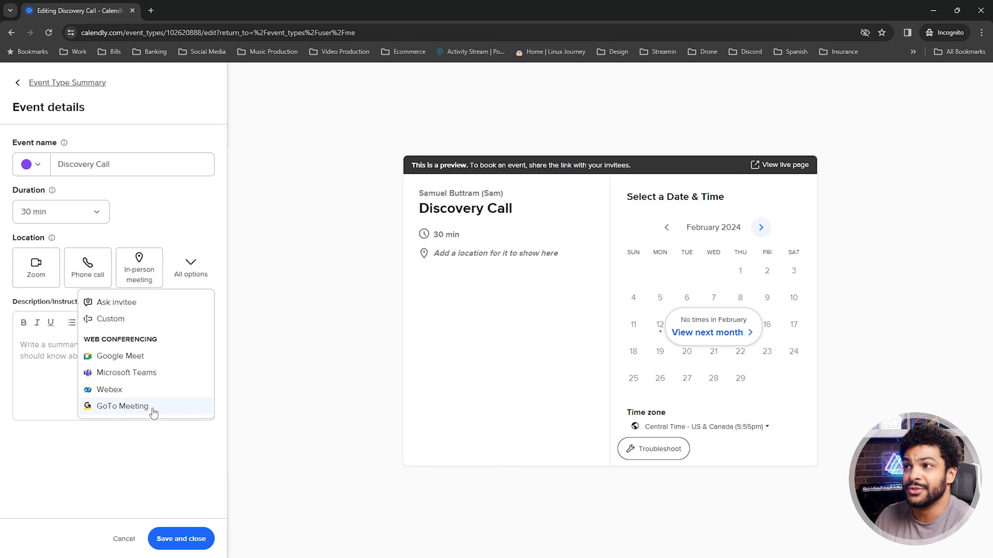
click(250, 304)
click(120, 357)
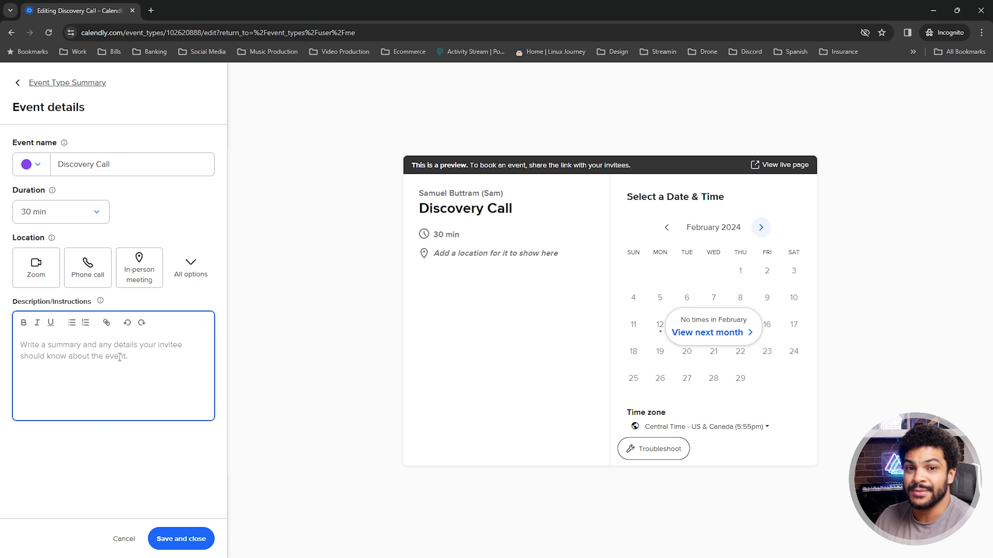
text(This is a brief meeting to discuss how to make more money.)
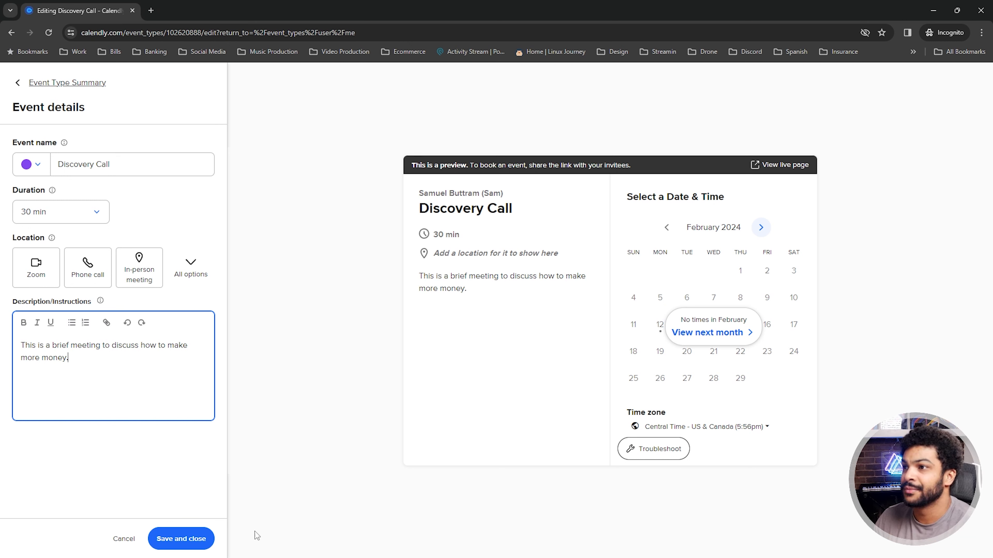
click(190, 536)
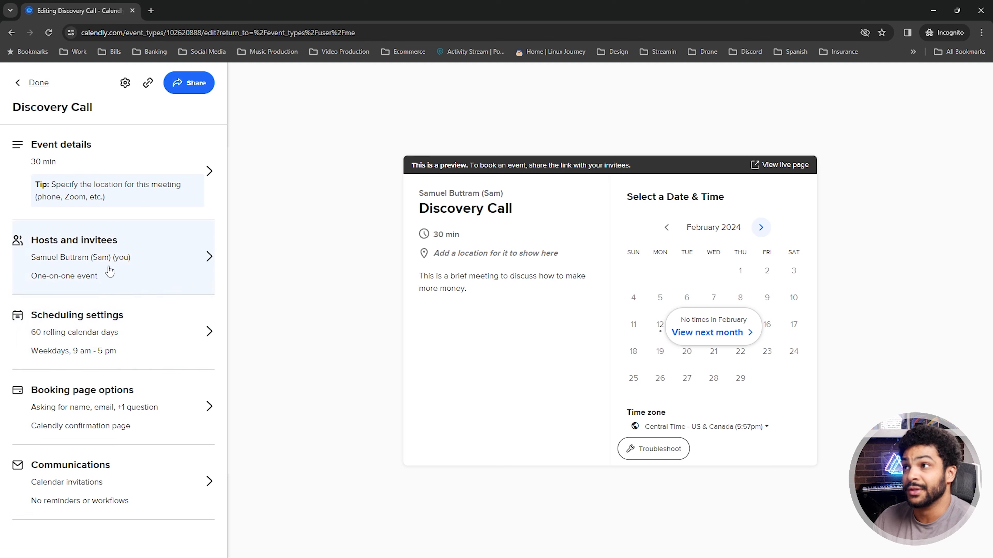
Turn off 'Allow invitees to add guests' under Hosts and invitees and save
click(157, 266)
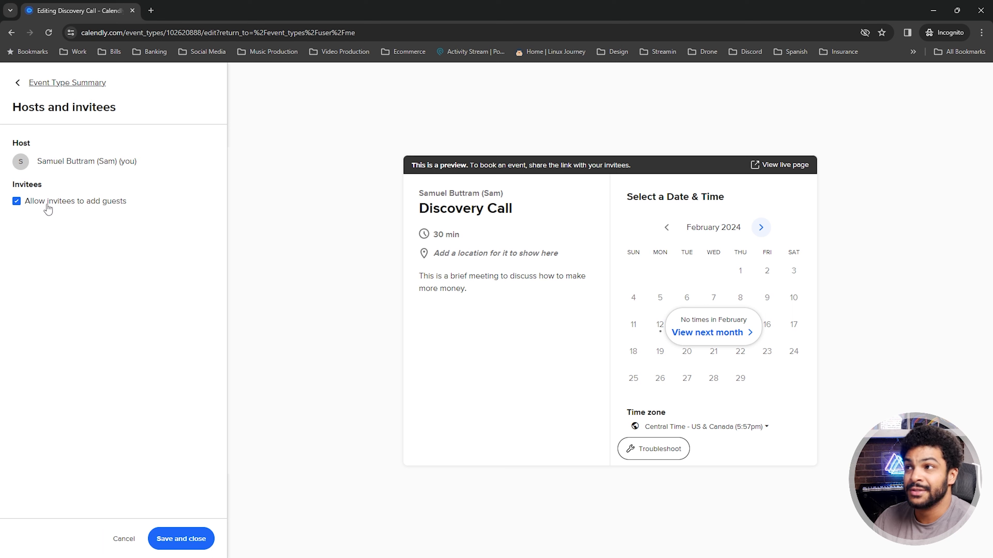
click(16, 203)
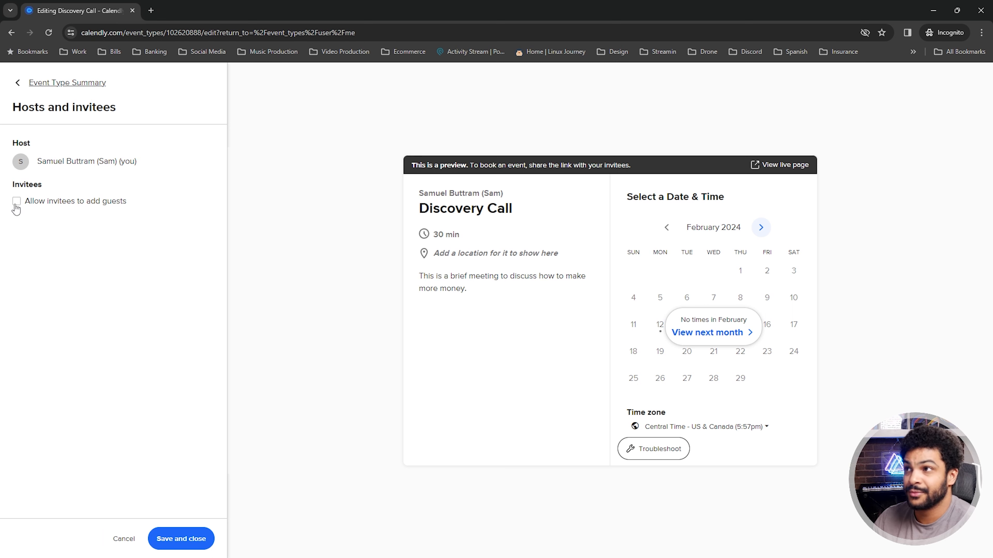
click(191, 541)
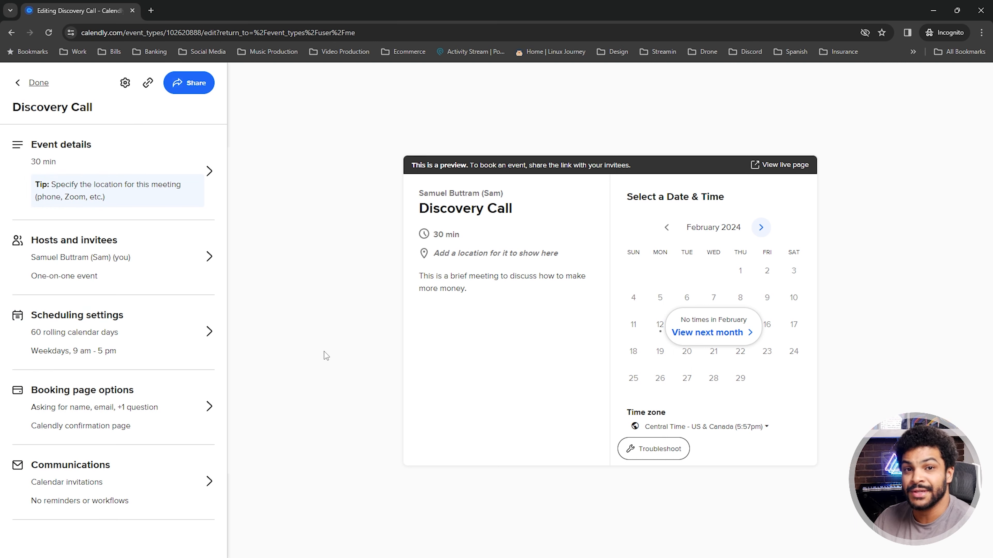
Set the booking window to 14 weekdays ahead, then bring up the weekly available hours
click(165, 339)
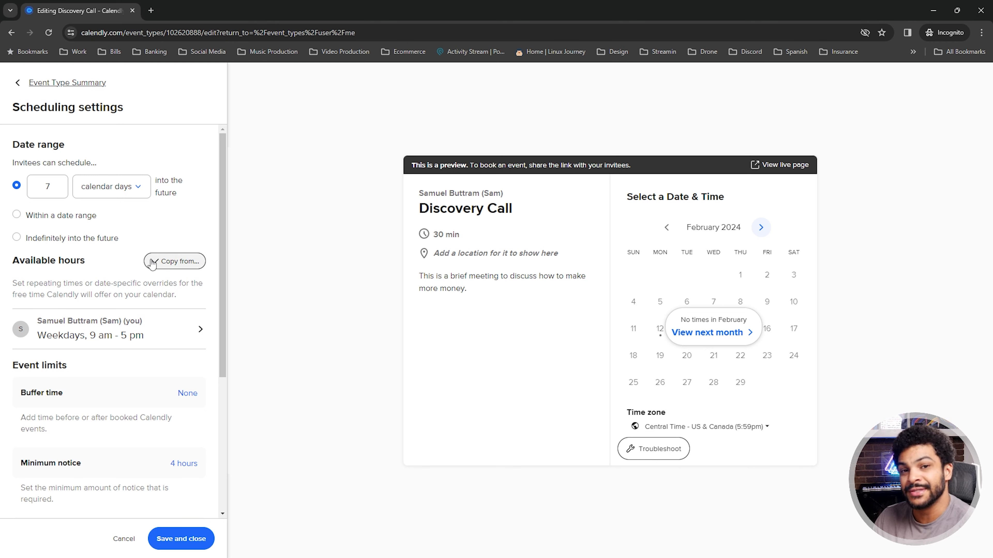
click(57, 188)
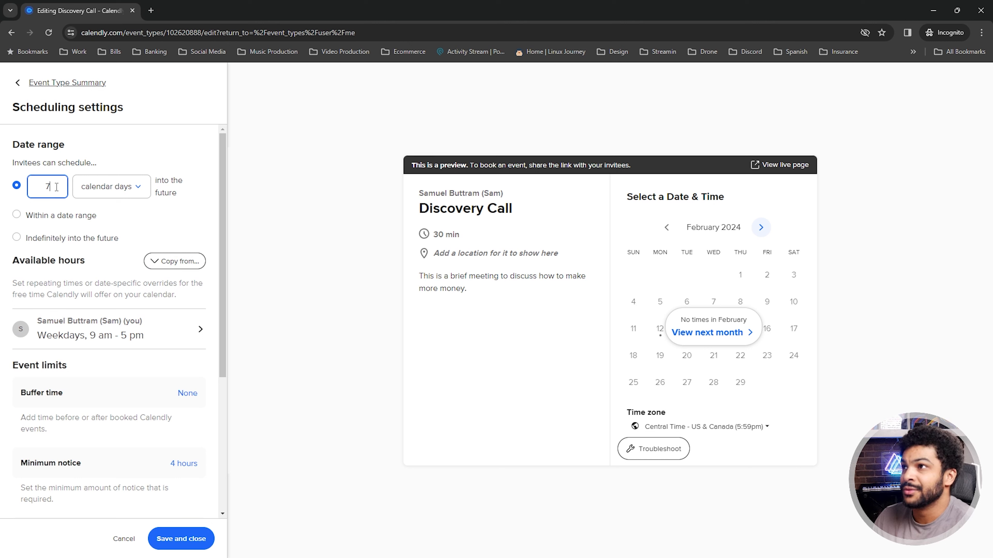
drag(56, 187, 43, 188)
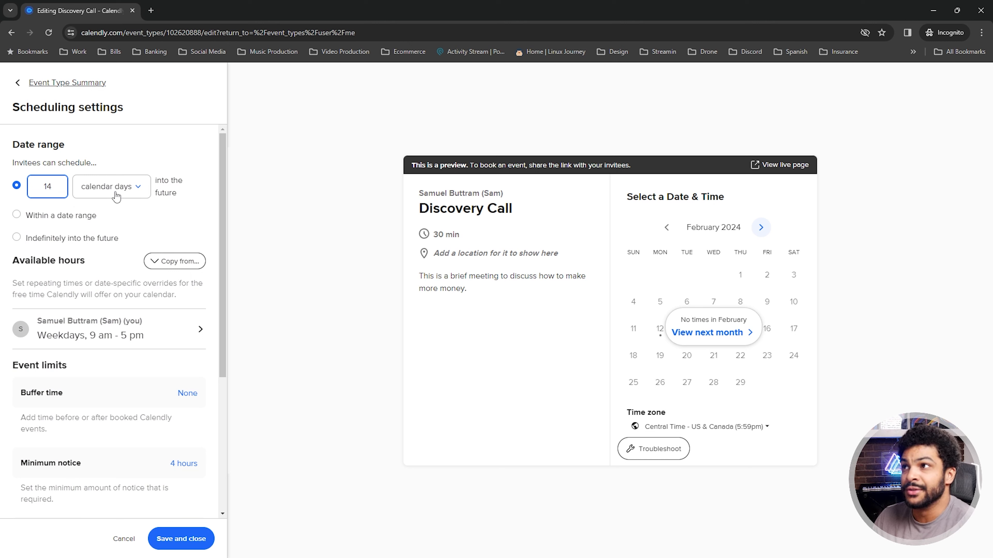
click(137, 193)
scroll(125, 305, down, 1)
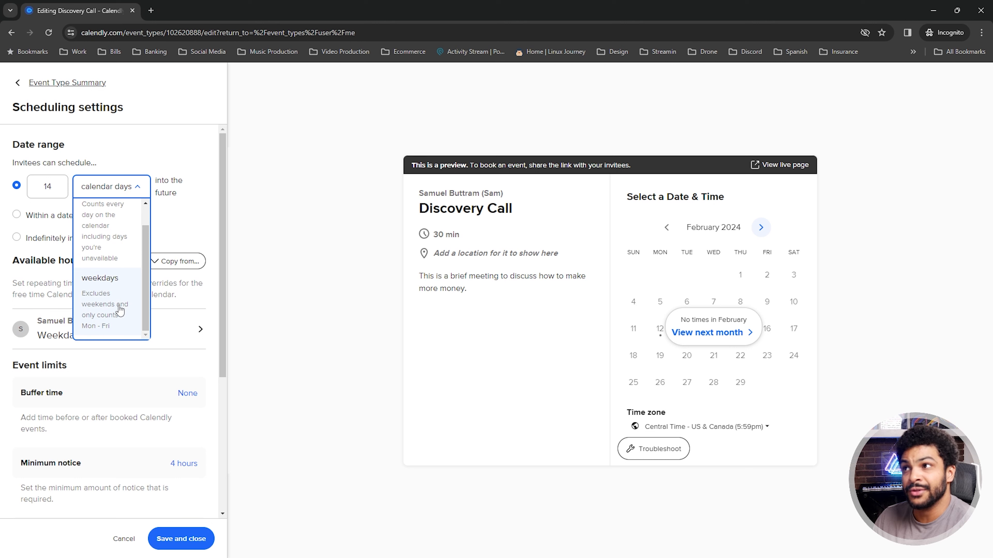
click(175, 219)
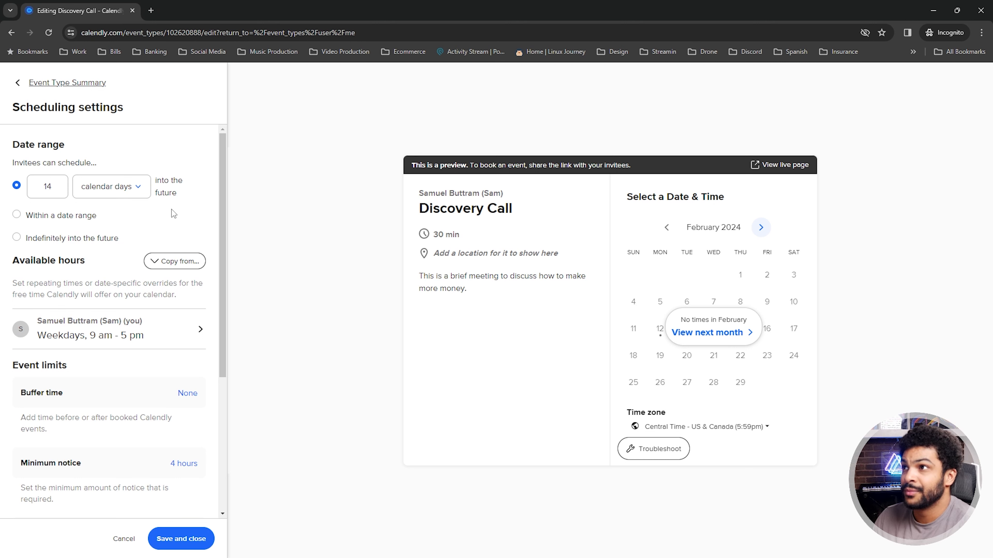
click(131, 186)
click(119, 313)
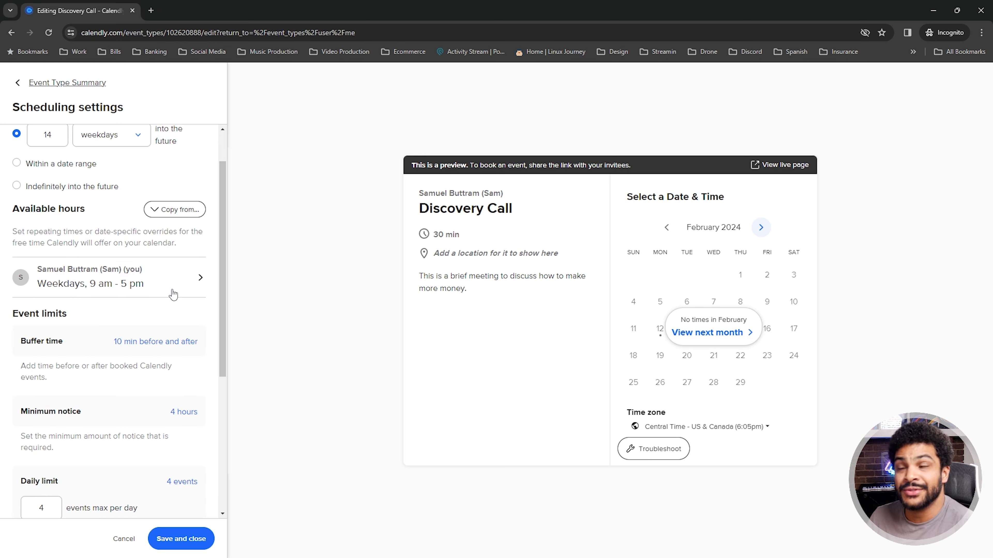
click(172, 291)
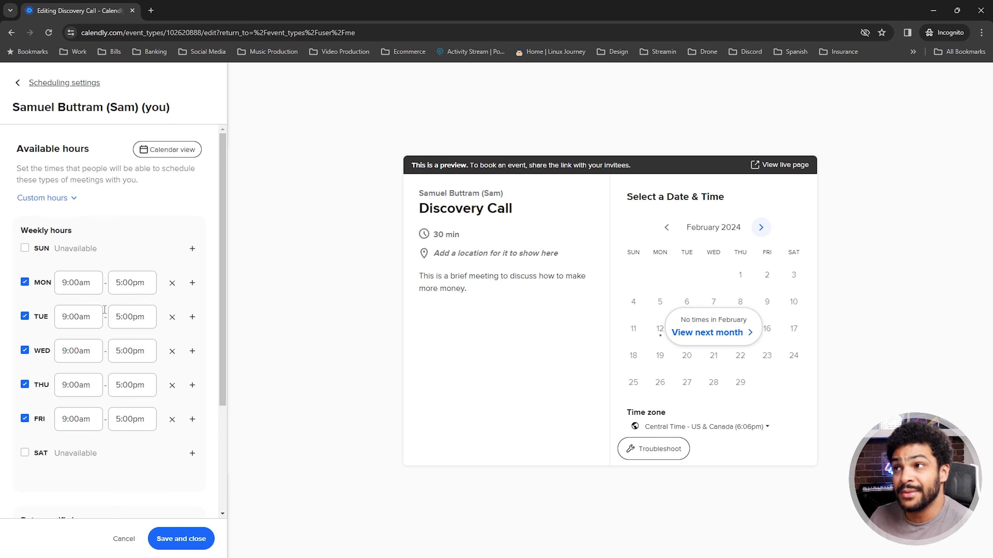
Save the weekday 9:00am–5:00pm availability hours
scroll(112, 377, down, 3)
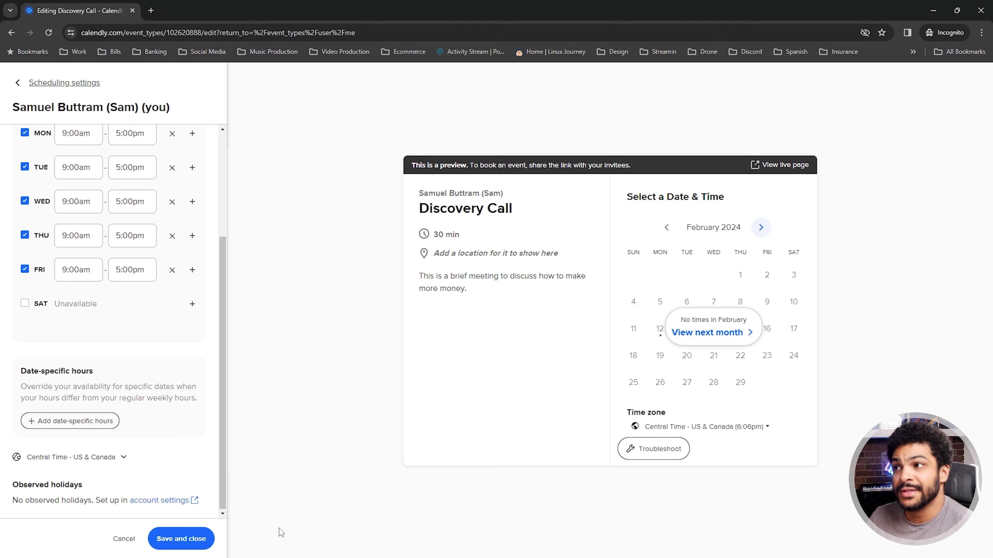
click(189, 538)
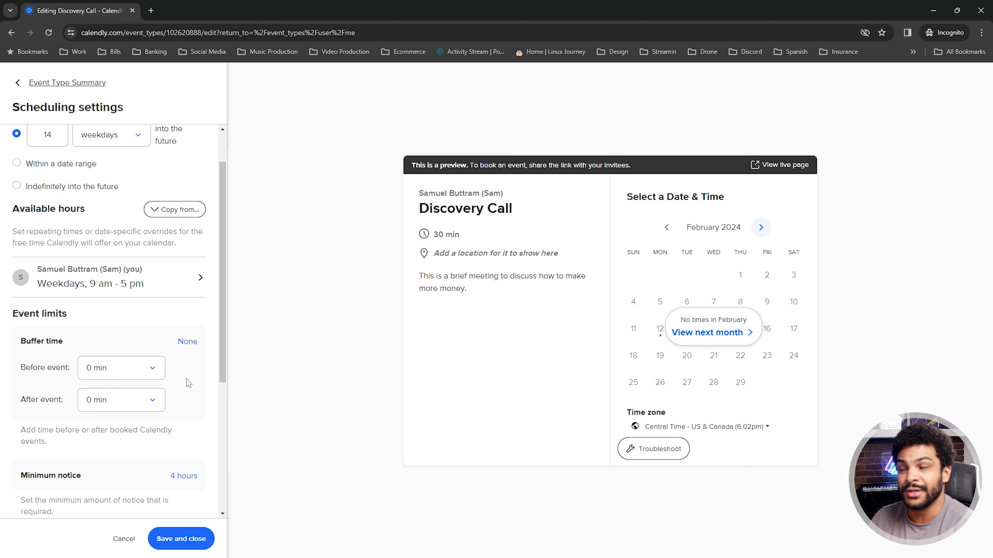
Set 10 min buffers before and after the event, leaving minimum notice at 4 hours
click(139, 370)
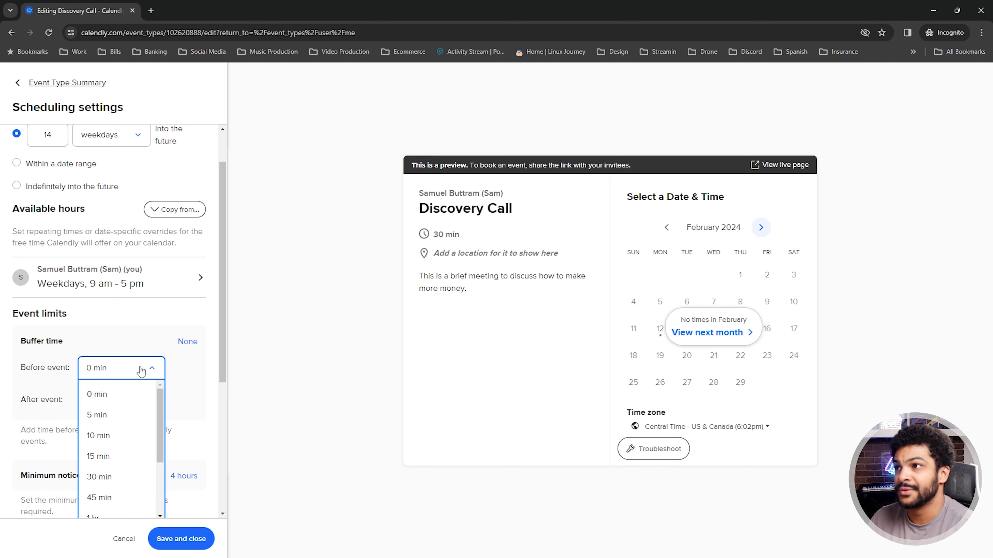
click(127, 441)
click(143, 399)
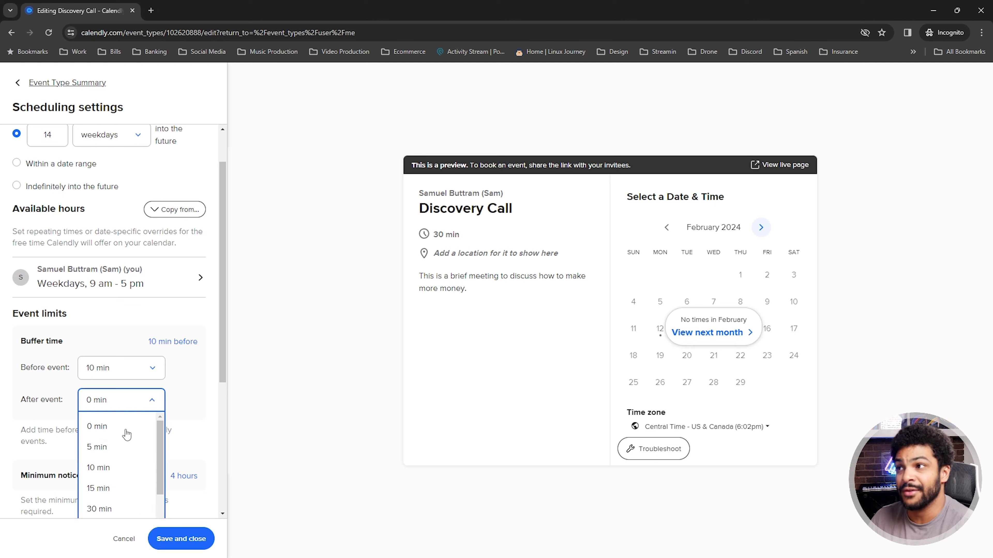
click(119, 466)
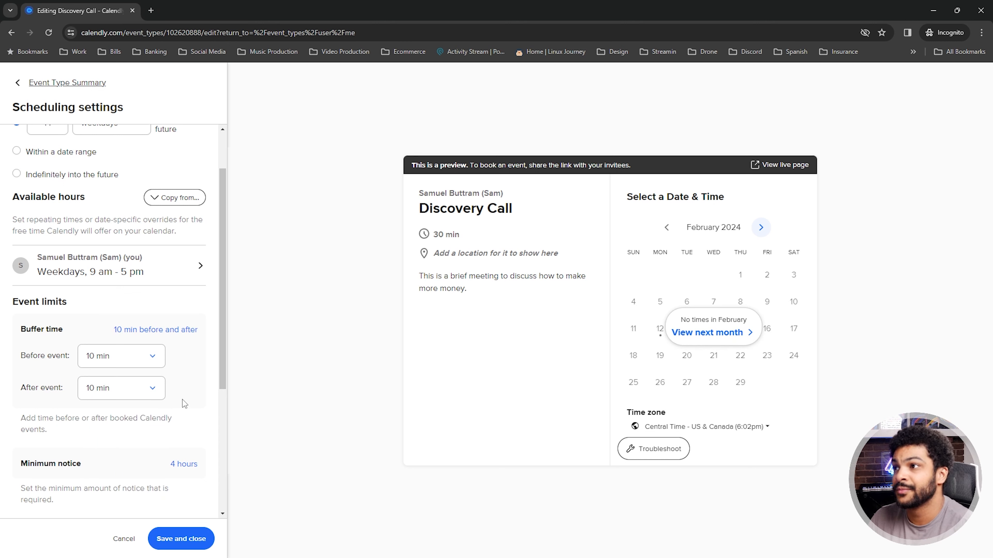
scroll(180, 400, down, 5)
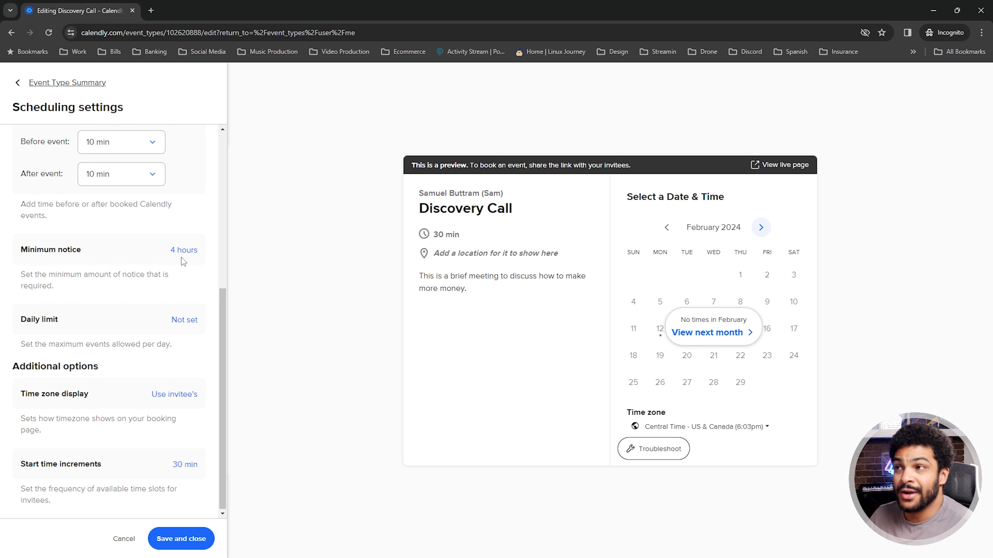
click(183, 250)
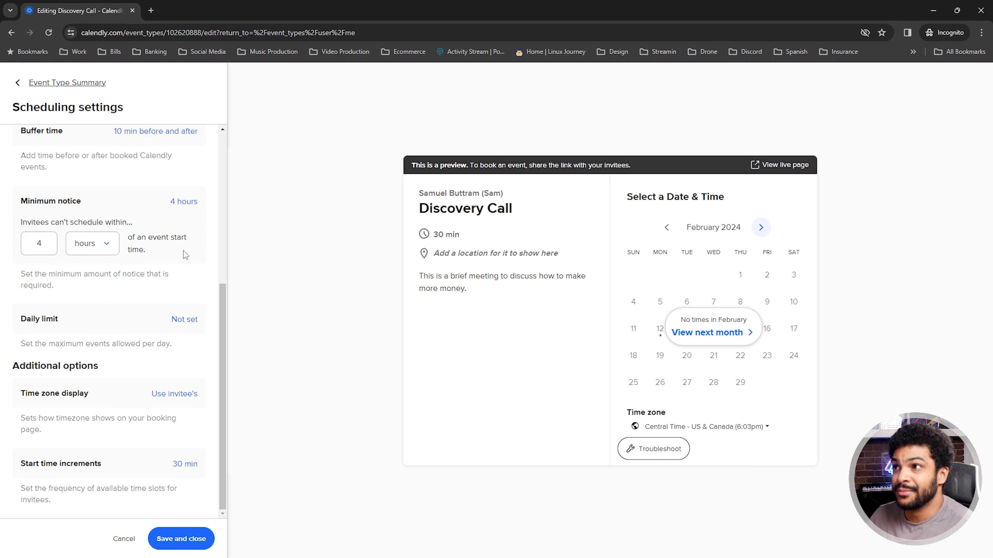
click(87, 249)
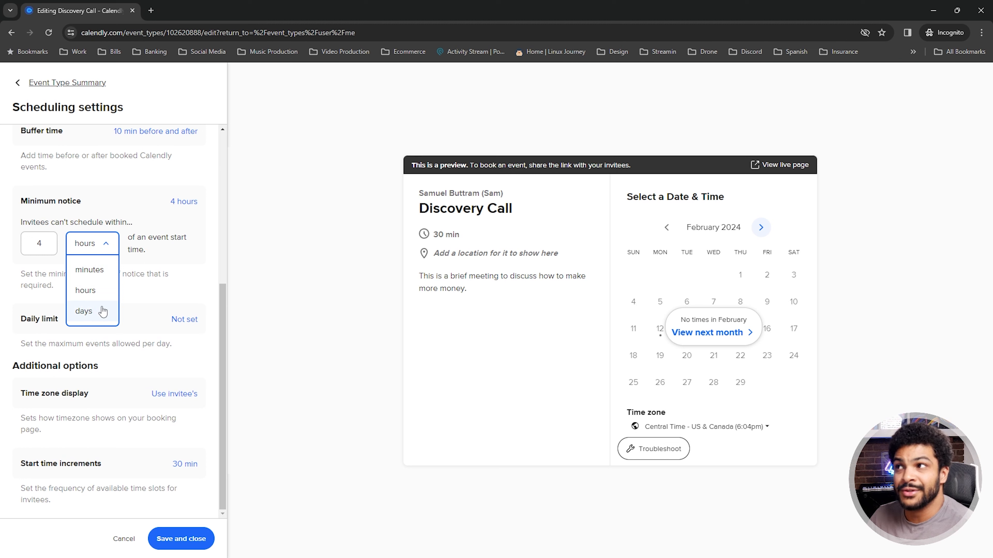
click(124, 201)
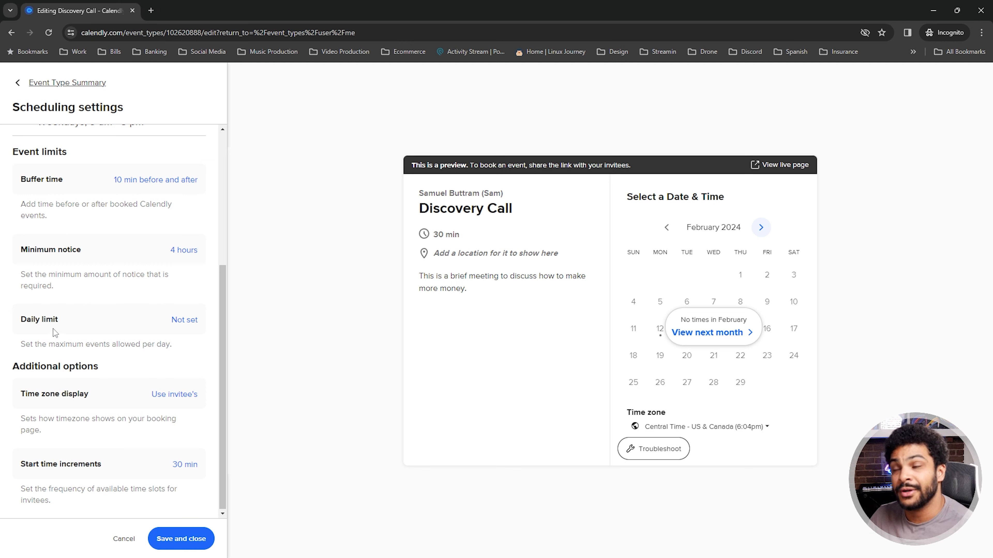
Cap the Discovery Call at 4 events per day
click(185, 323)
click(38, 343)
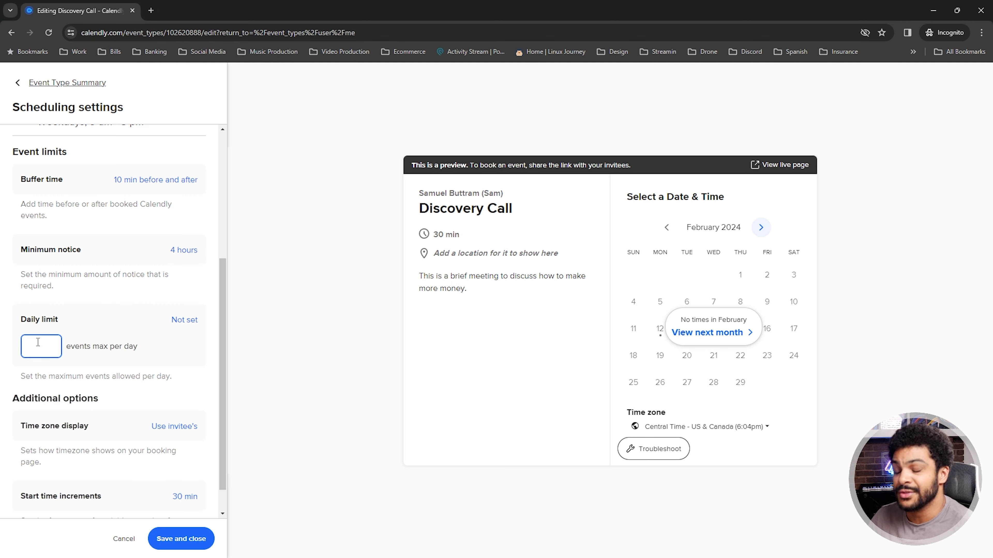
text(4)
click(175, 354)
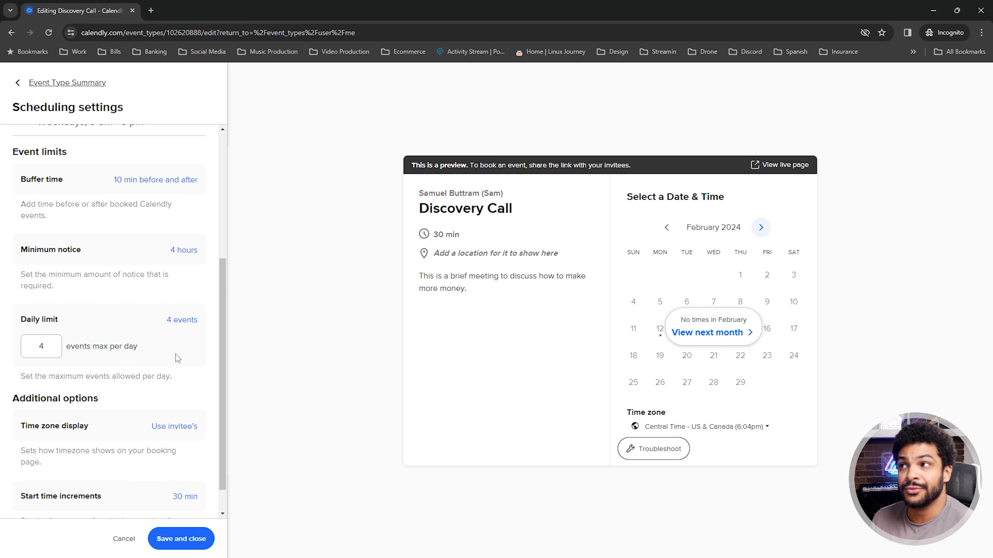
scroll(165, 399, down, 1)
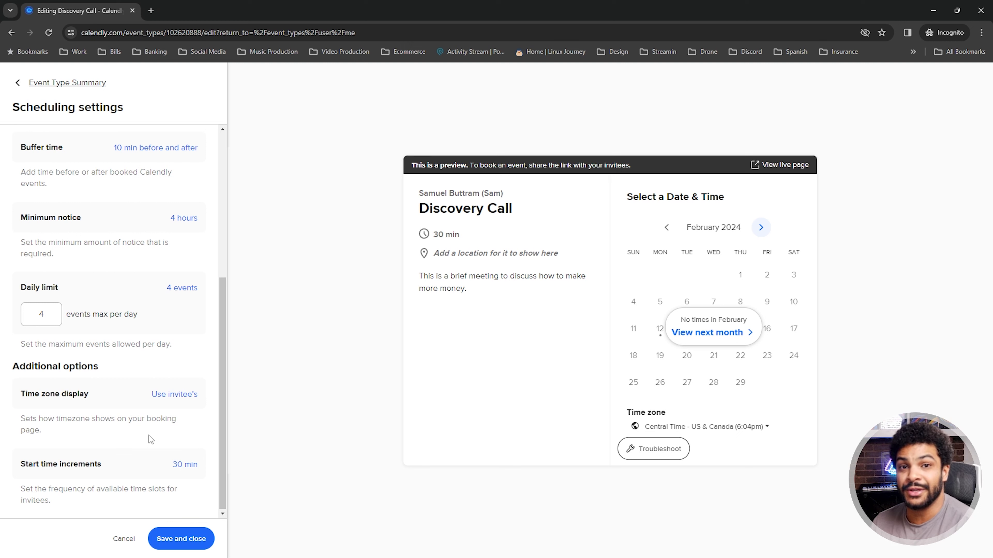
Keep start time increments at 30 min and save the scheduling settings
click(181, 398)
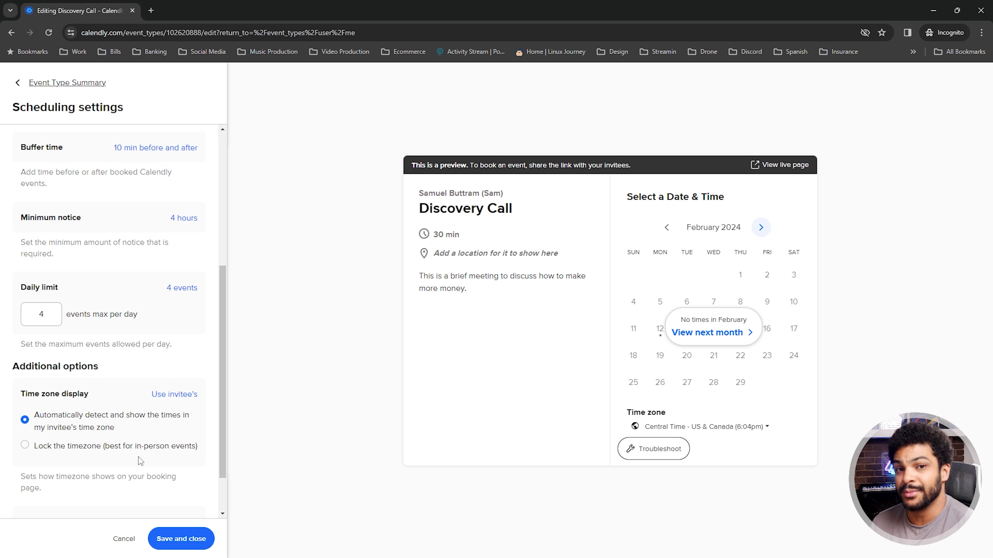
scroll(138, 457, down, 1)
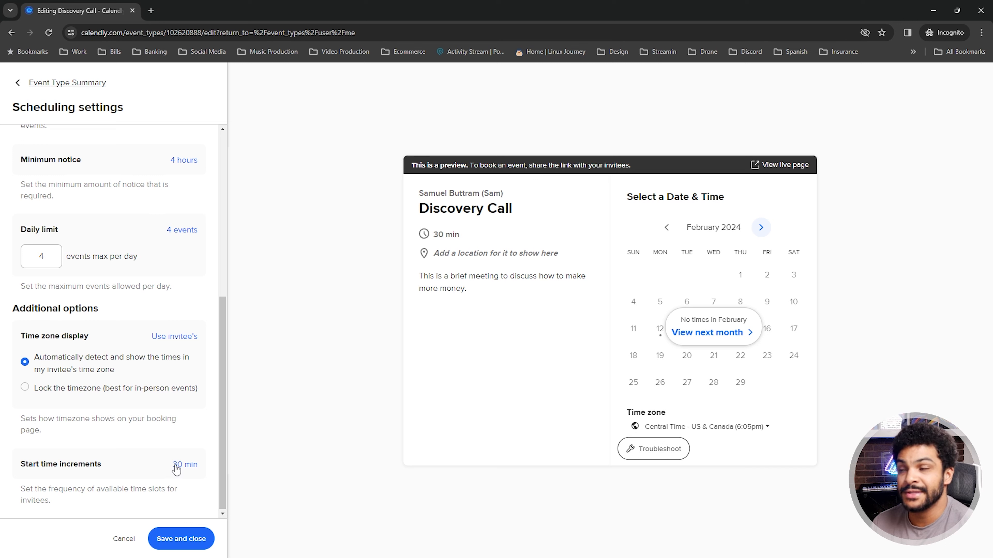
click(188, 464)
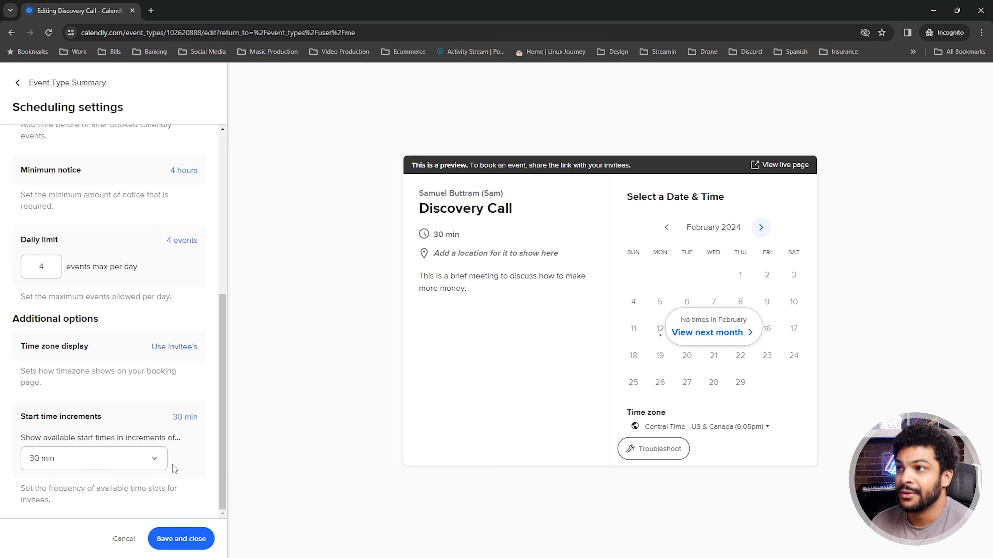
click(130, 463)
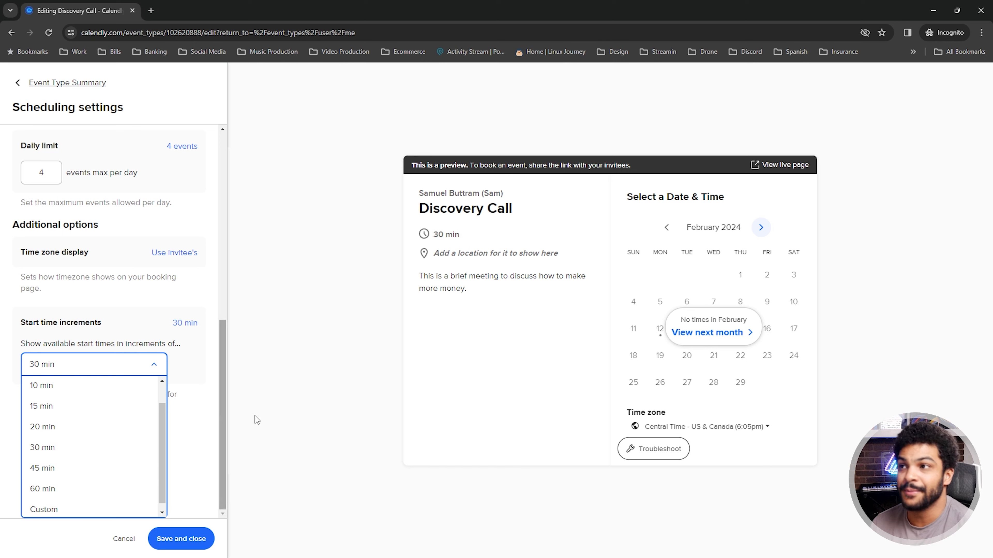
click(208, 407)
scroll(189, 477, up, 7)
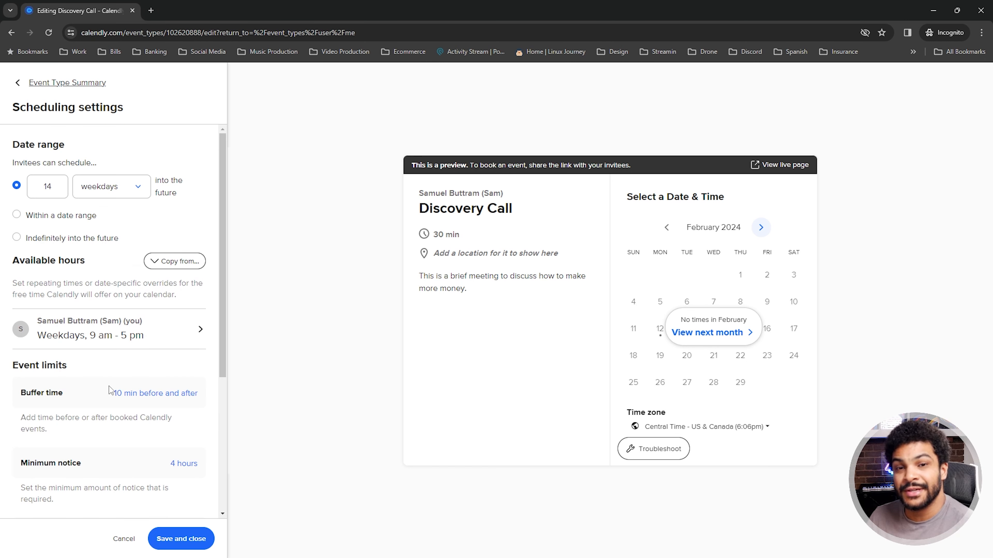
click(204, 537)
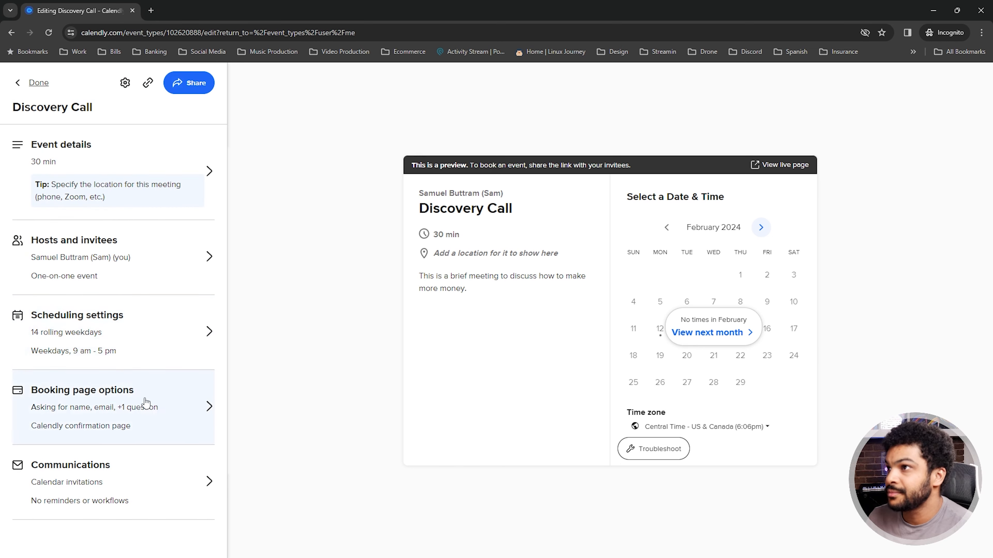
Change the event link ending from event-2 to 'discoverycall'
click(165, 416)
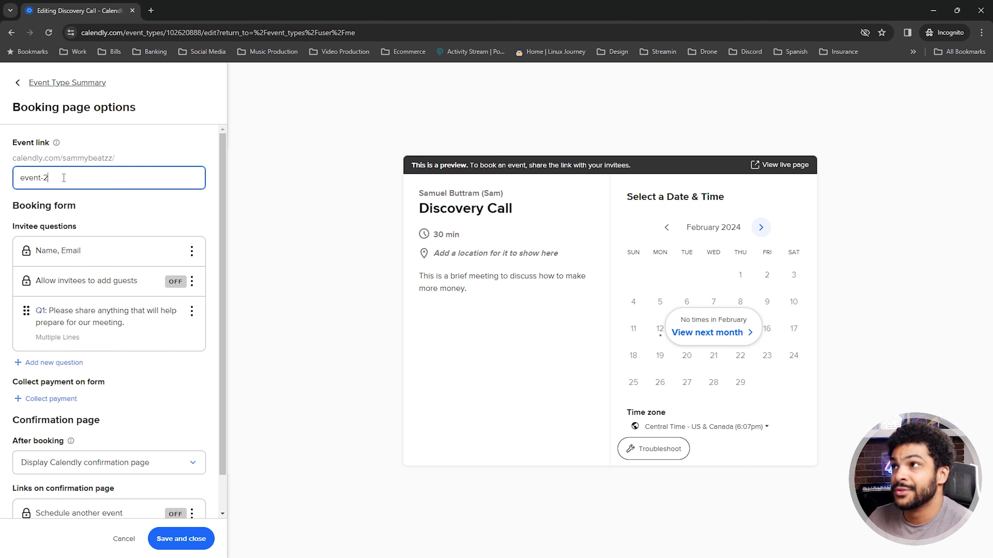
drag(76, 180, 18, 178)
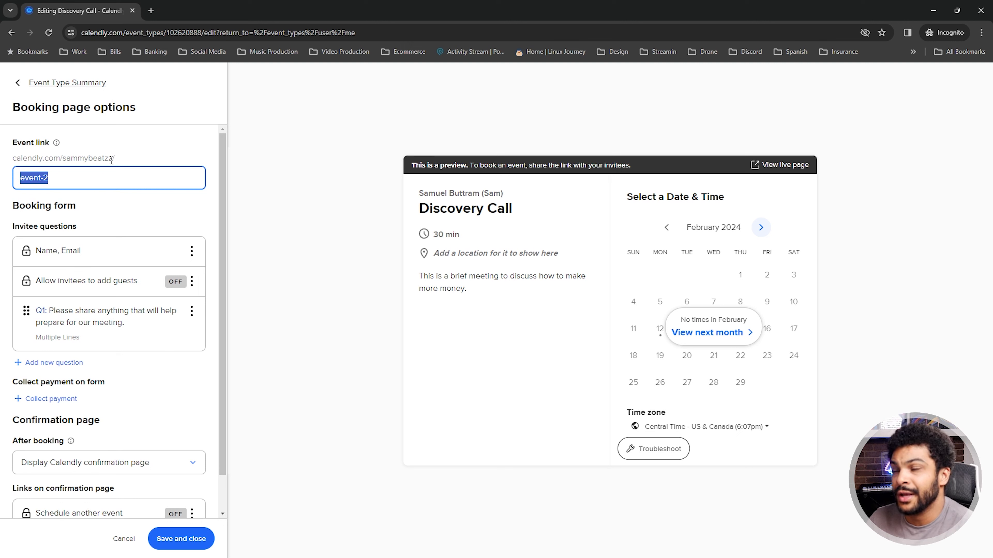
text(dis)
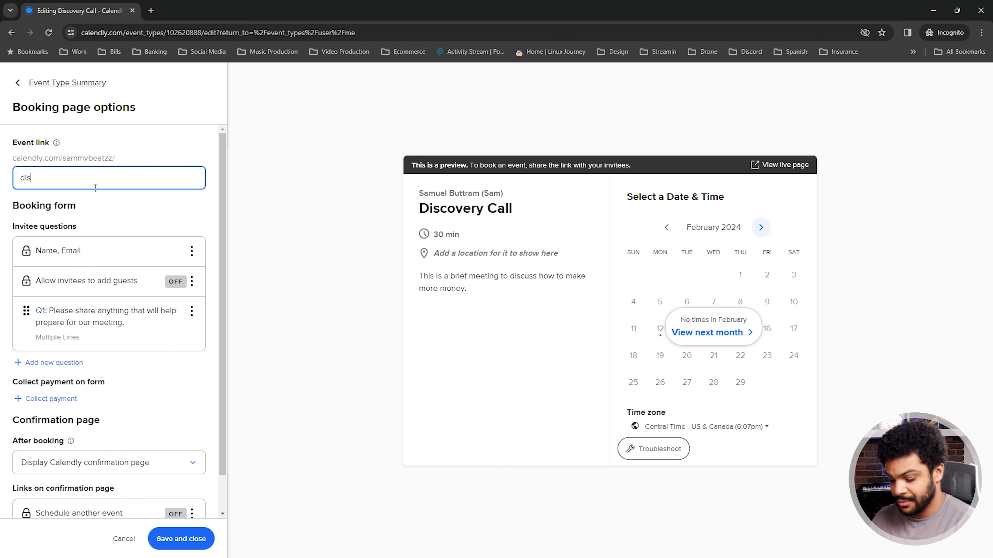
text(coverycall)
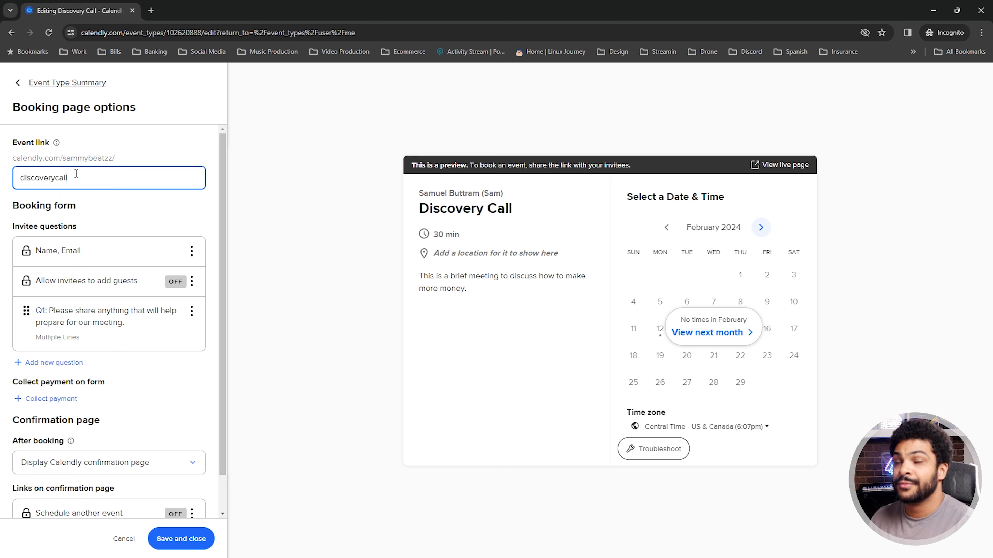
click(248, 273)
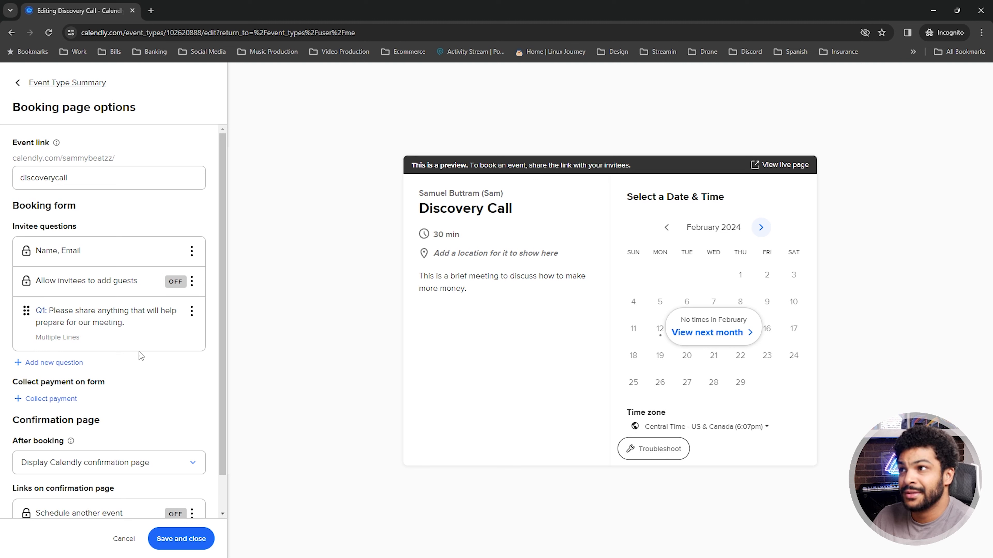
scroll(139, 352, down, 2)
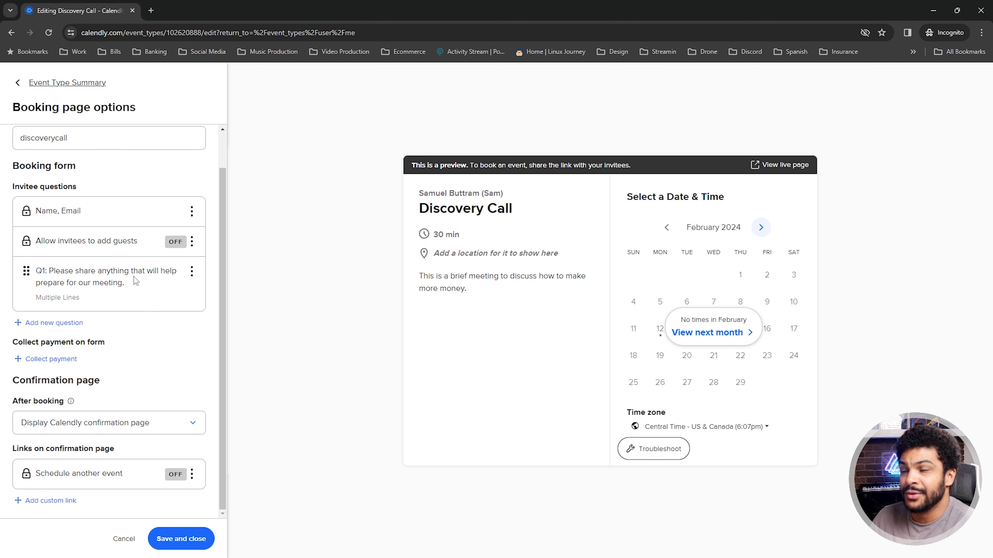
Replace Q1 with the required Multiple Lines question 'What is your budget for the project?'
click(192, 274)
click(189, 291)
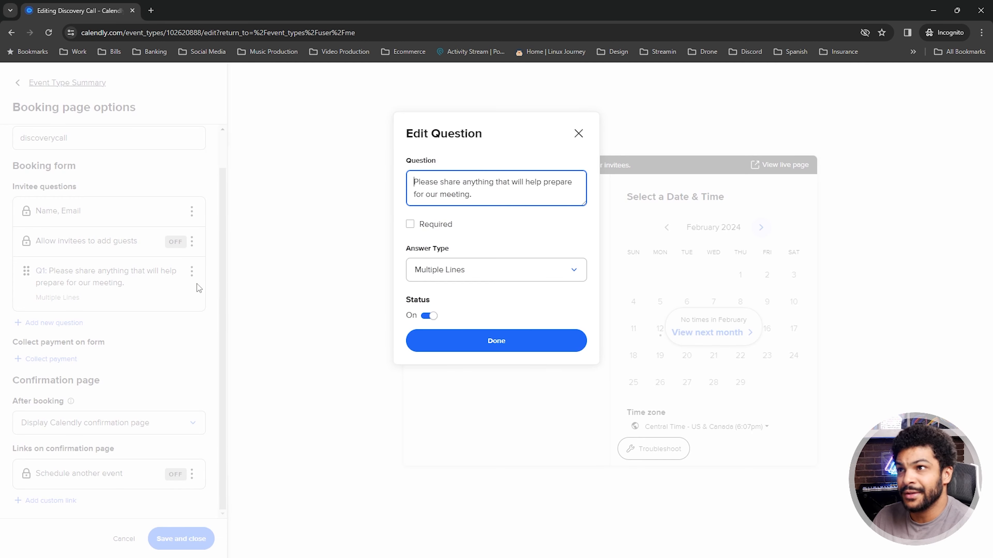
drag(473, 209, 346, 164)
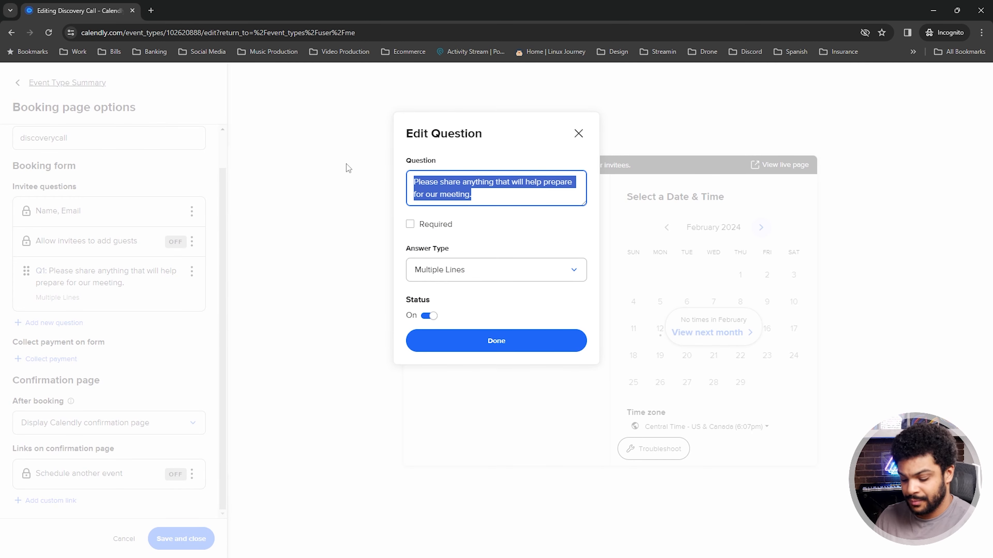
text(What is your budget for the project?)
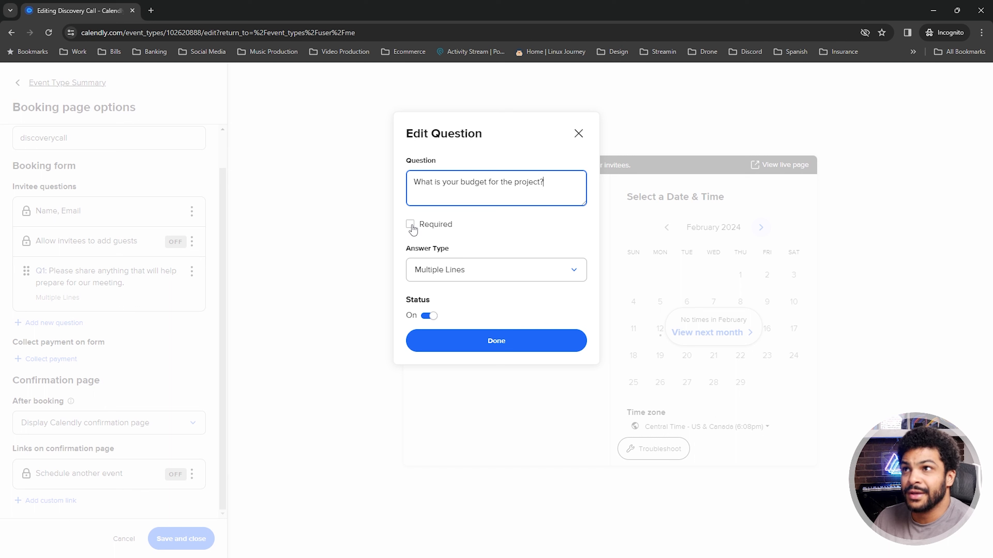
click(412, 227)
click(474, 278)
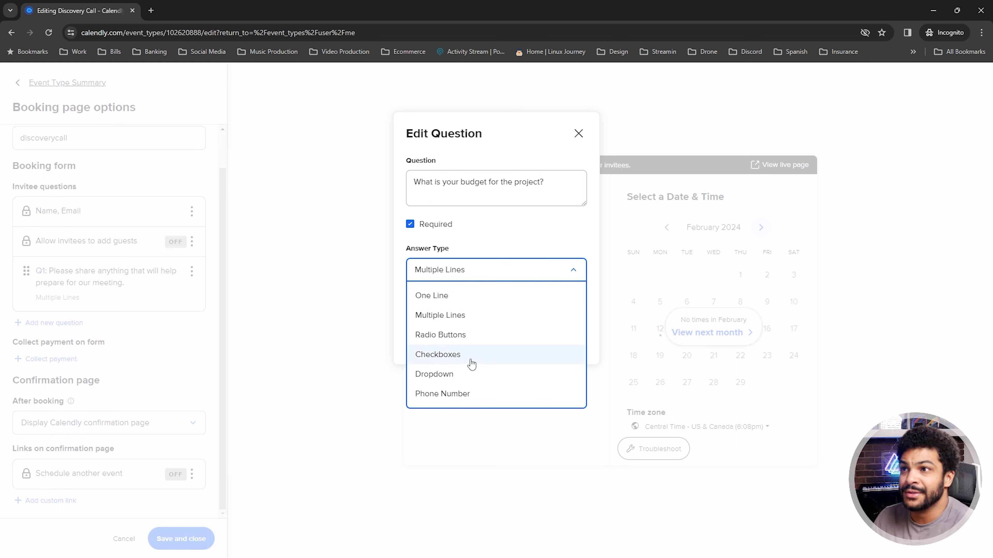
click(511, 243)
click(503, 344)
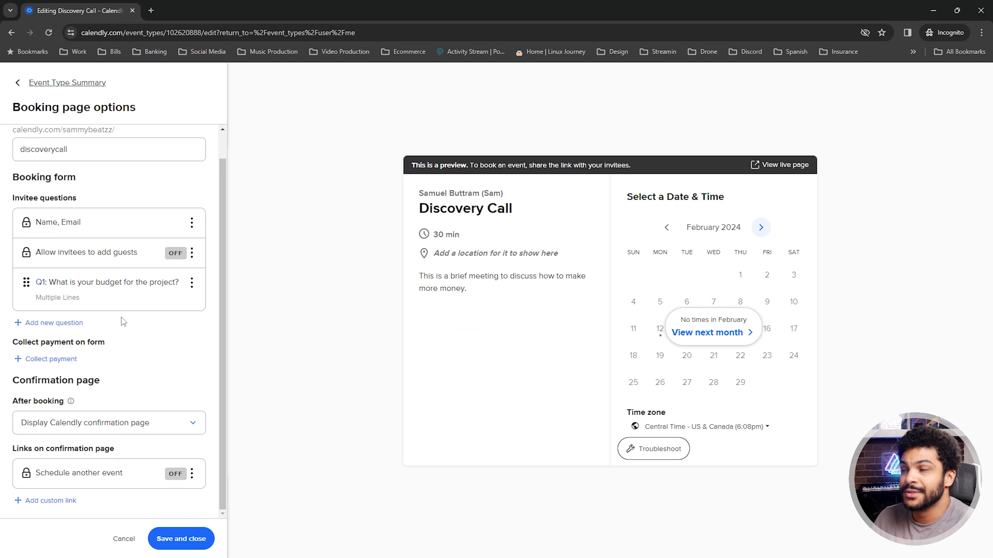
Discard an empty new question, keep the default confirmation page, and save the booking page options
click(66, 323)
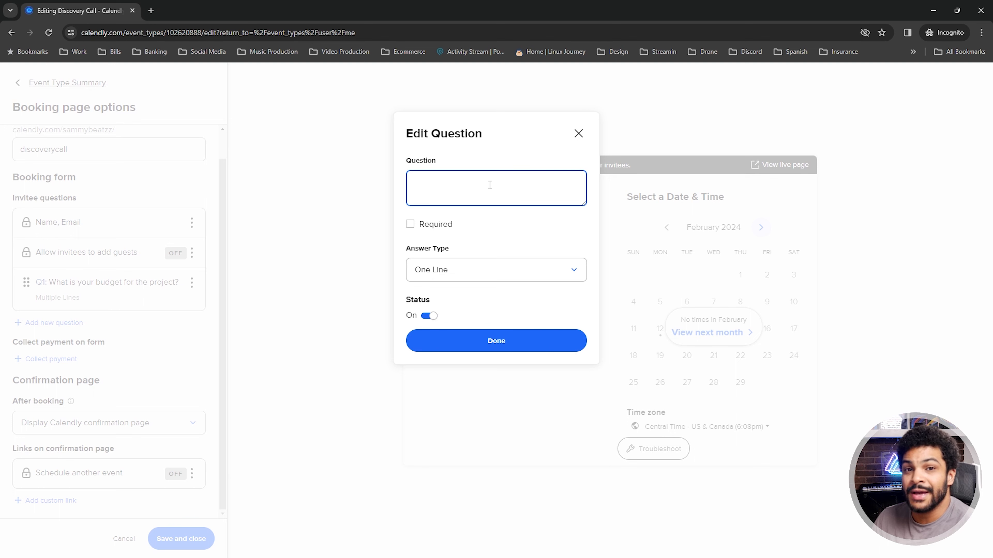
click(578, 133)
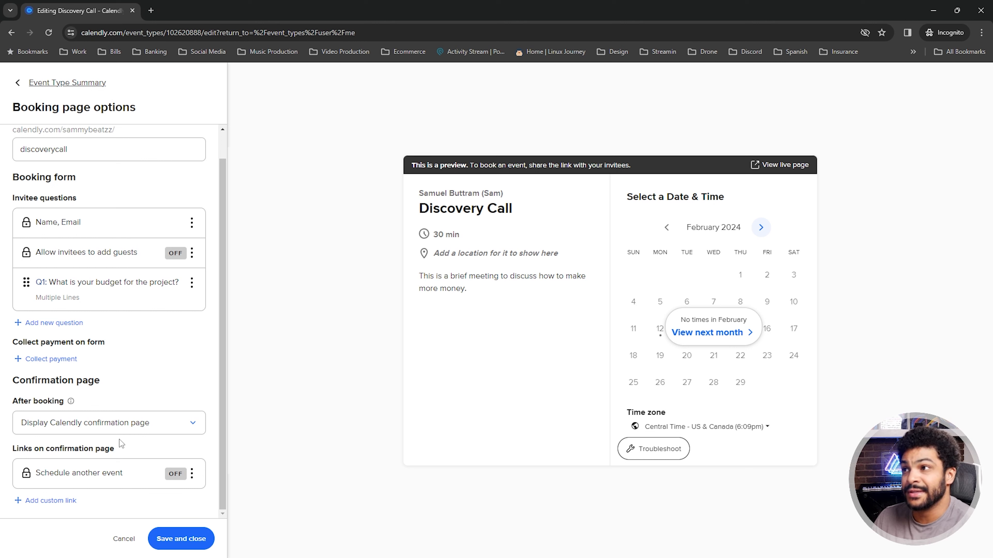
click(154, 431)
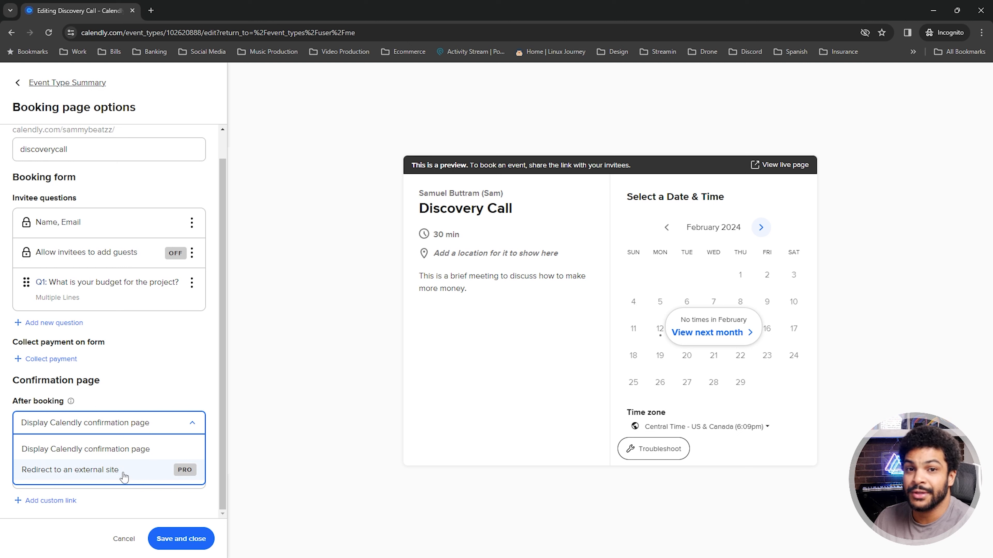
click(162, 393)
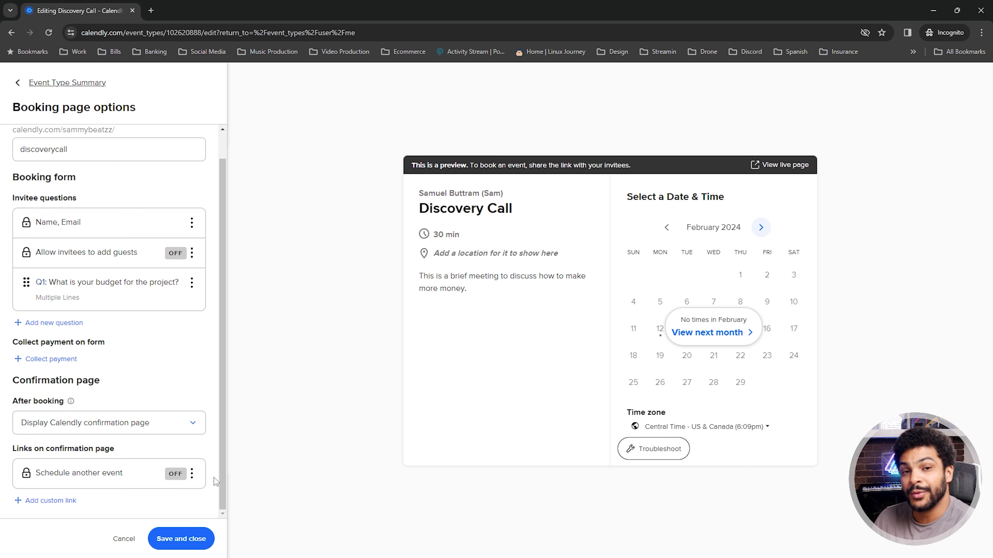
click(171, 539)
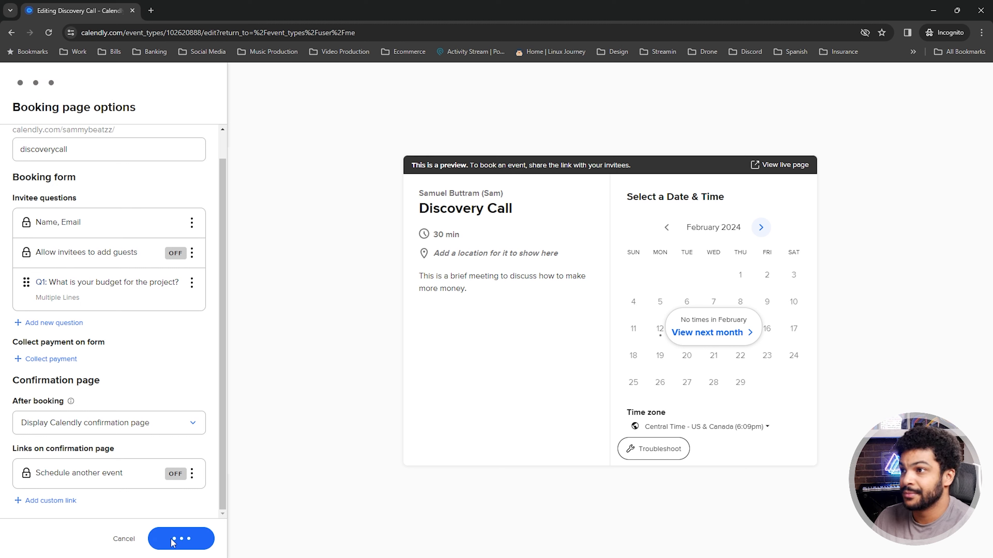
click(90, 469)
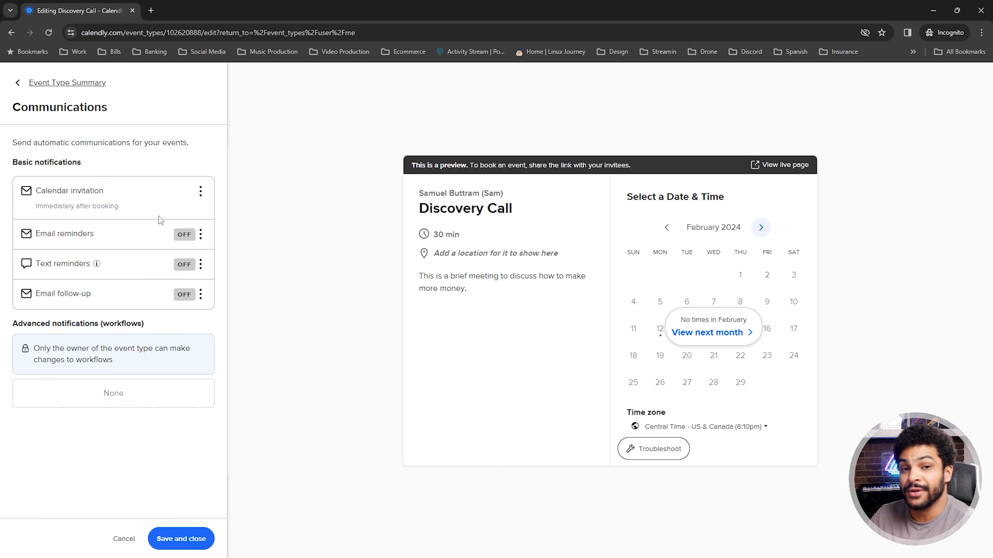
Look over the Calendar invitation's body, then save and close back to the Discovery Call summary
click(201, 192)
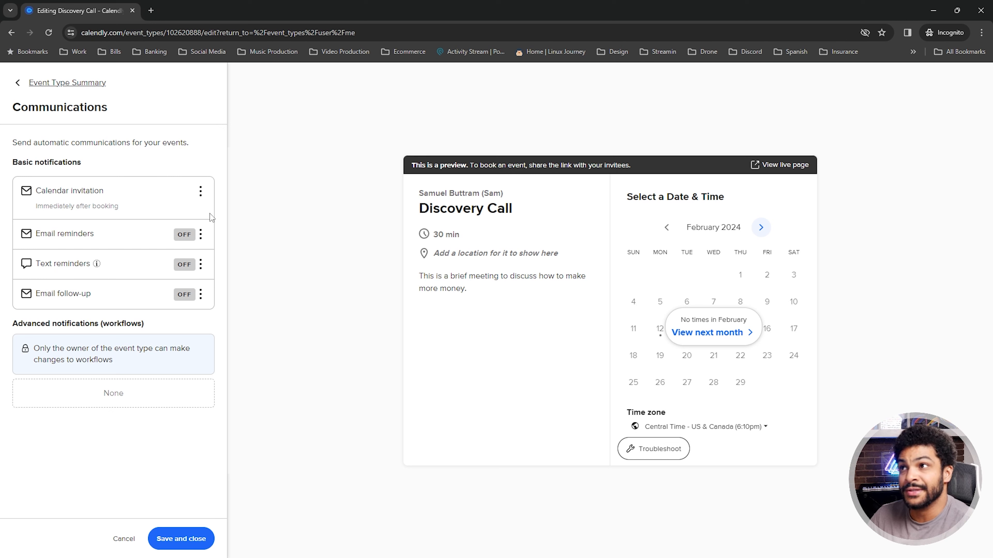
click(209, 213)
scroll(189, 348, down, 1)
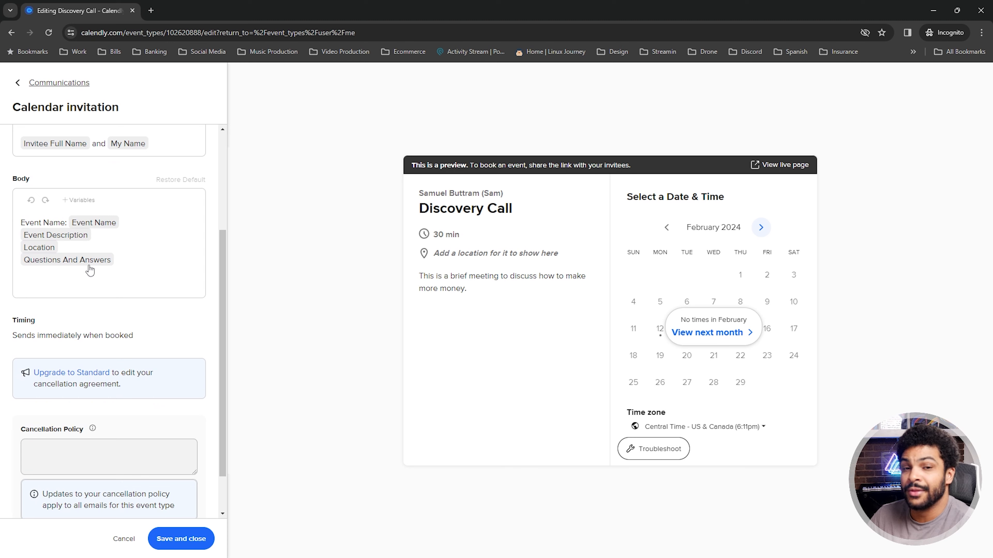
scroll(155, 327, down, 1)
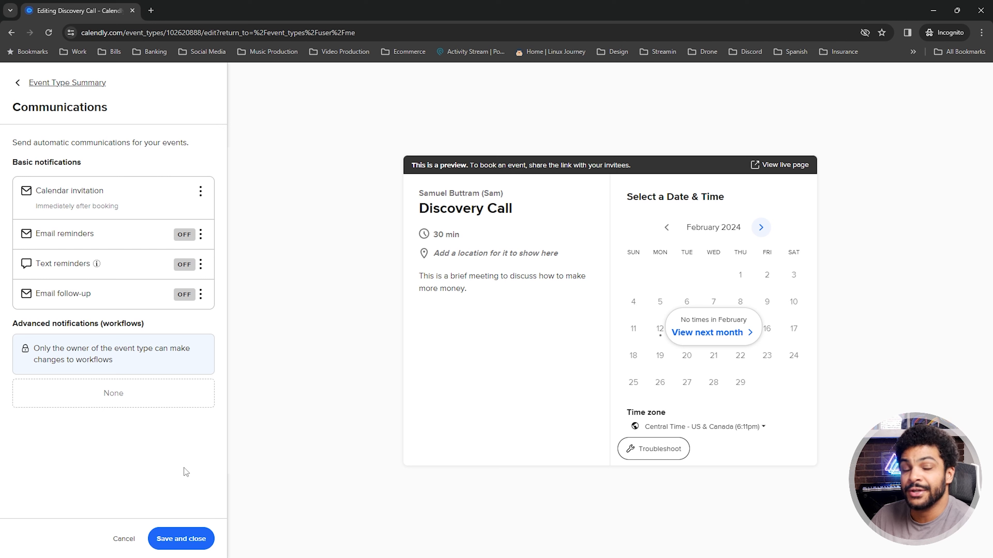
click(204, 537)
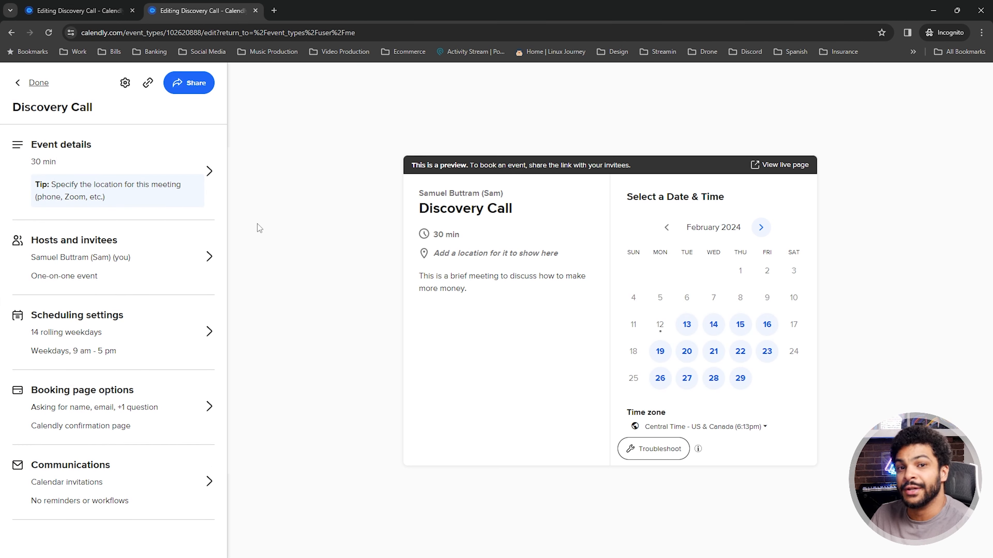
Generate the Inline Embed code for Discovery Call under Add to website and copy it
click(190, 82)
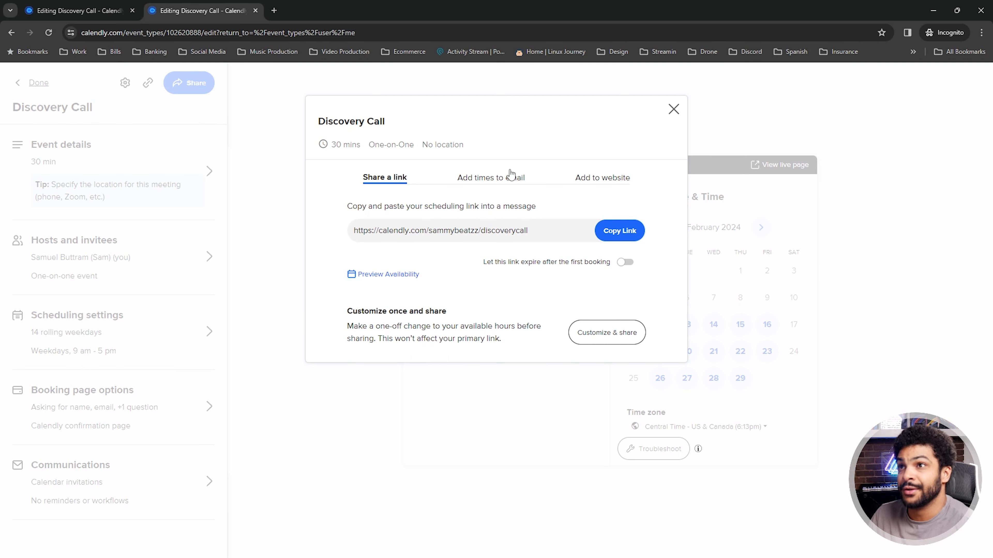
click(592, 181)
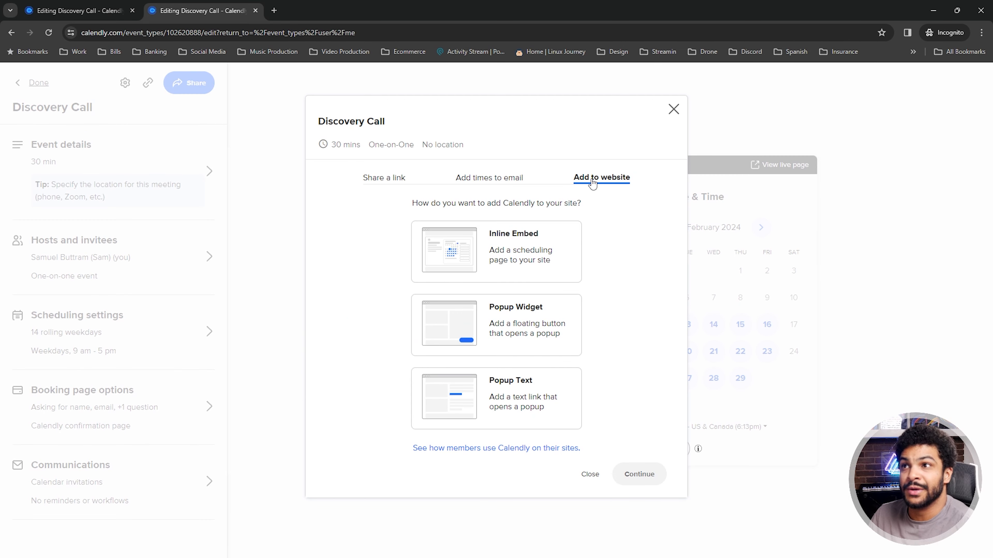
click(527, 264)
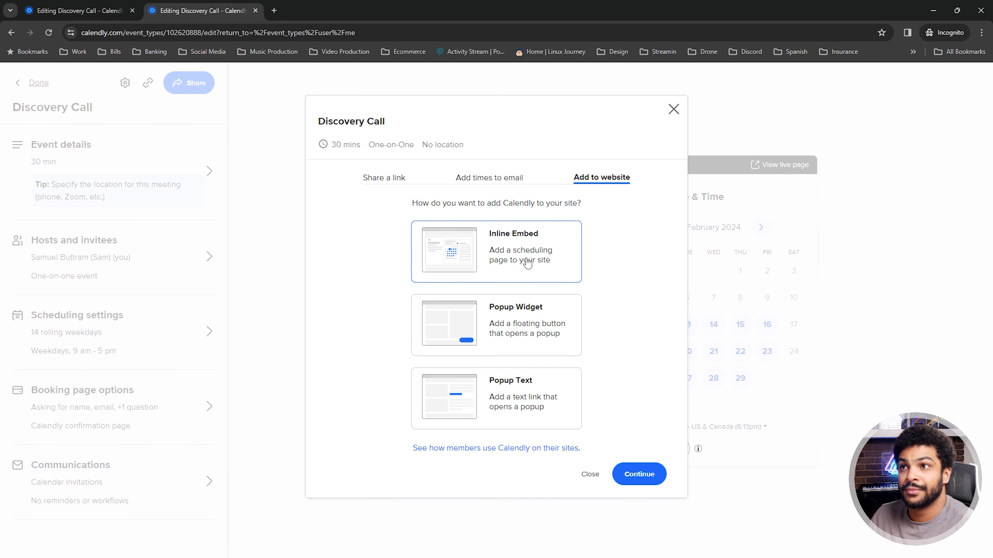
click(637, 478)
click(634, 491)
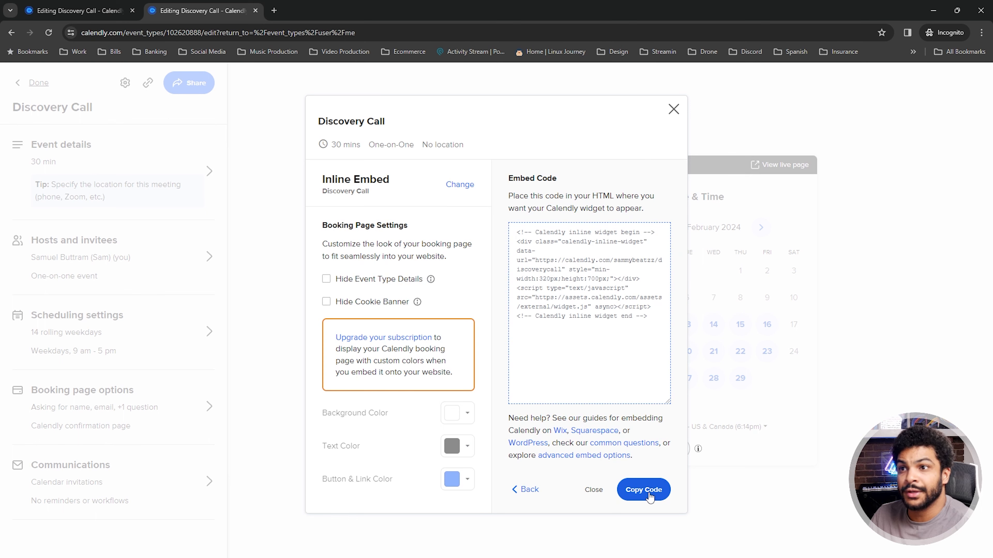
click(649, 495)
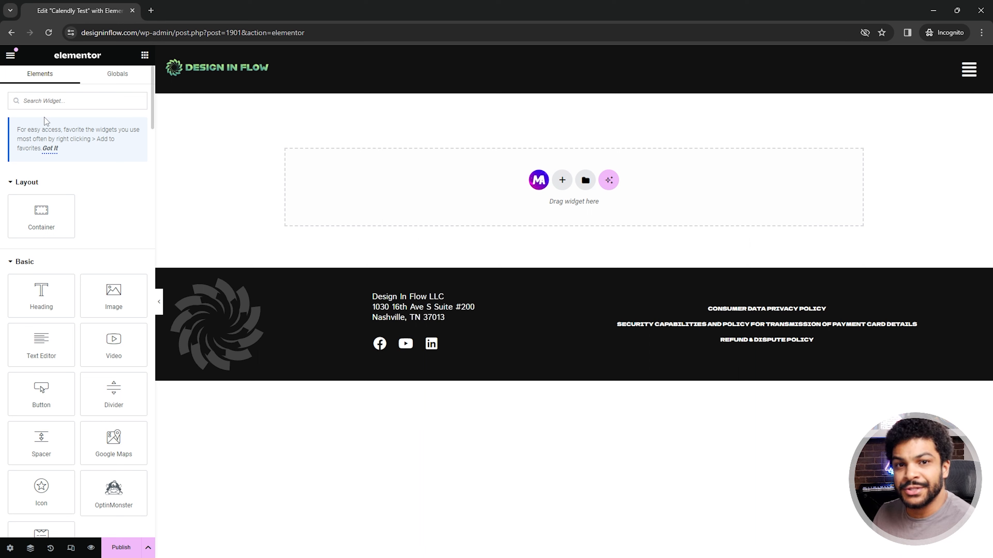
Drop an HTML widget into the empty section and paste the Calendly embed code into it
click(59, 103)
text(html)
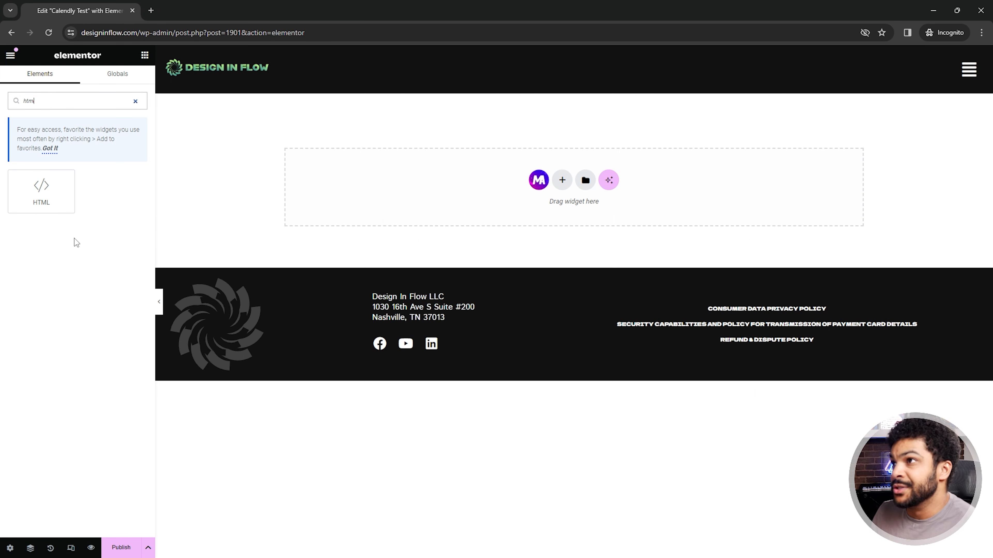
drag(41, 190, 474, 175)
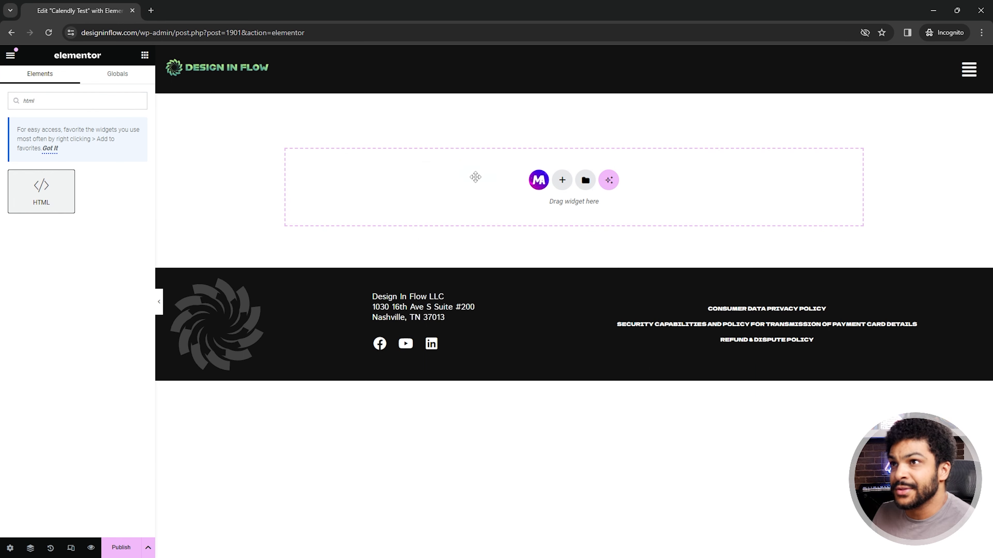
click(39, 150)
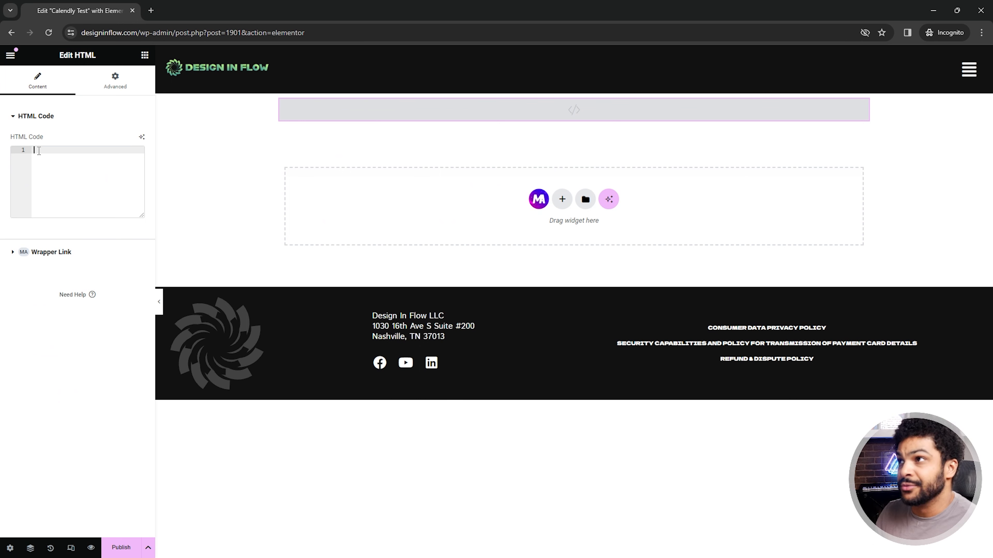
right_click(39, 151)
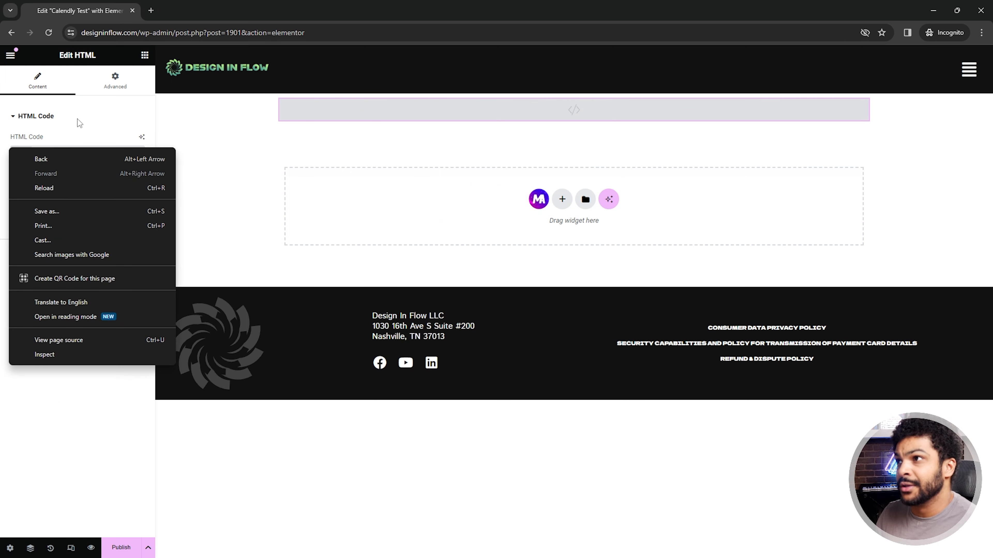
click(79, 122)
click(34, 119)
click(33, 150)
right_click(48, 152)
click(76, 254)
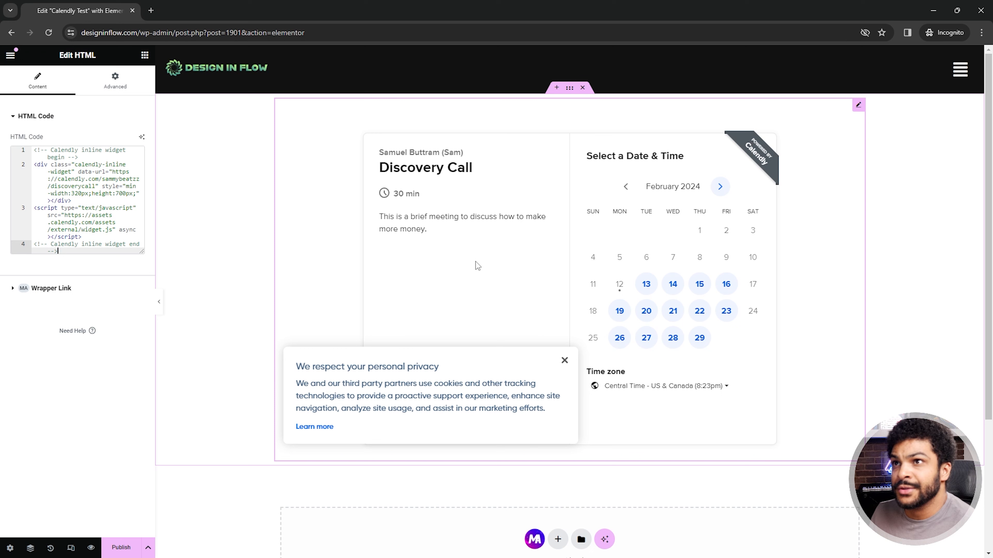
Dismiss the cookie notice, publish the Calendly Test page and preview it
click(564, 360)
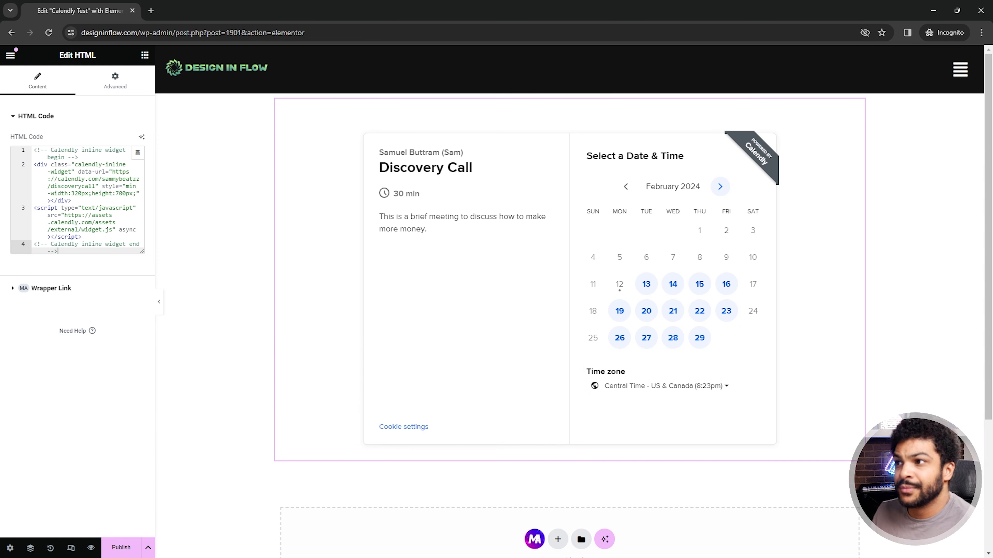
click(124, 548)
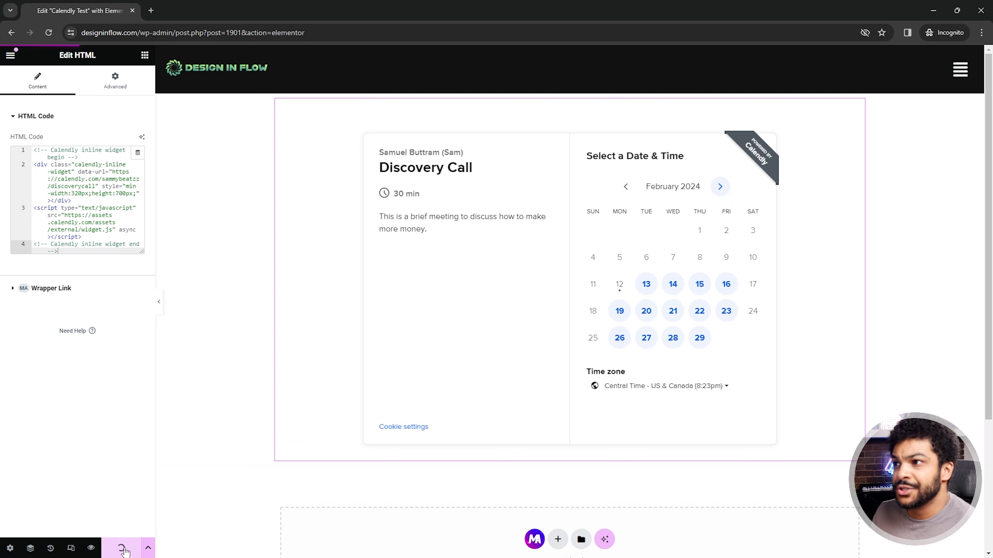
click(91, 549)
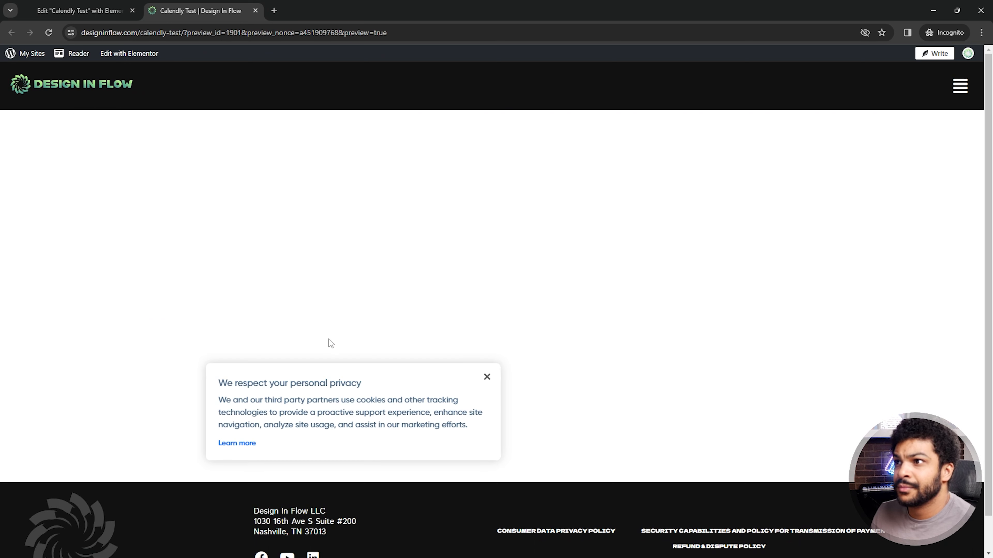
Book the 10:30am slot on Thursday, February 15 and continue to the details form
click(487, 377)
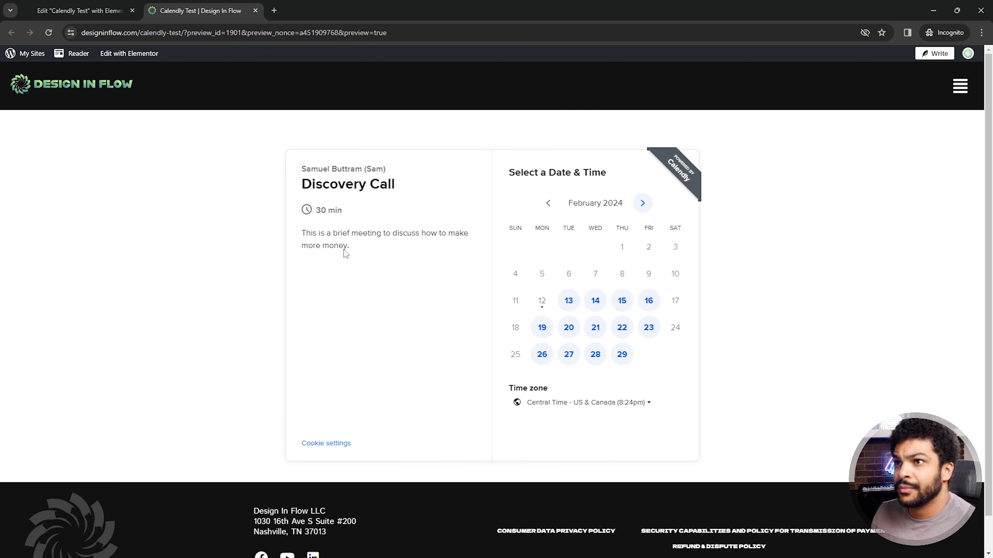
click(594, 302)
scroll(675, 258, down, 1)
scroll(676, 260, down, 3)
scroll(671, 381, up, 4)
click(542, 301)
click(665, 269)
click(709, 270)
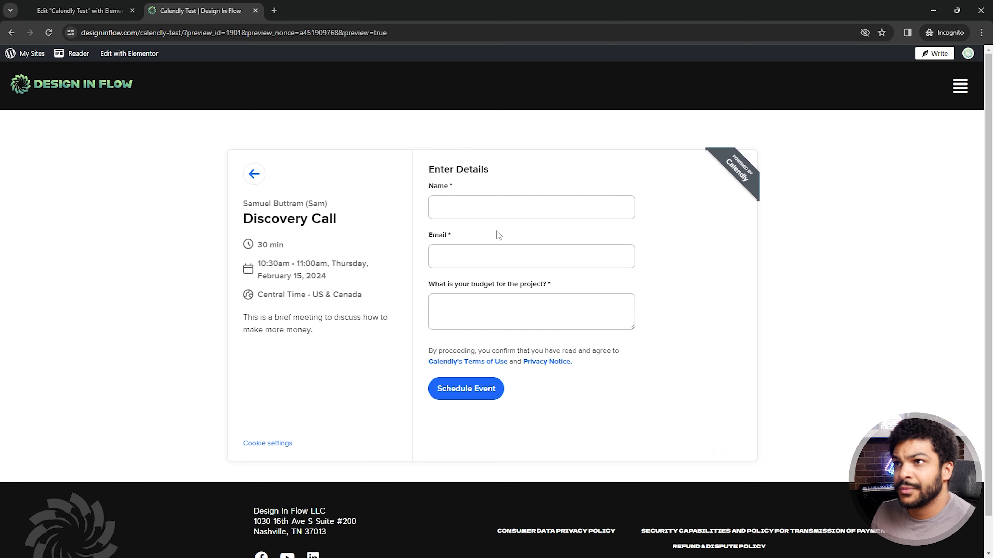